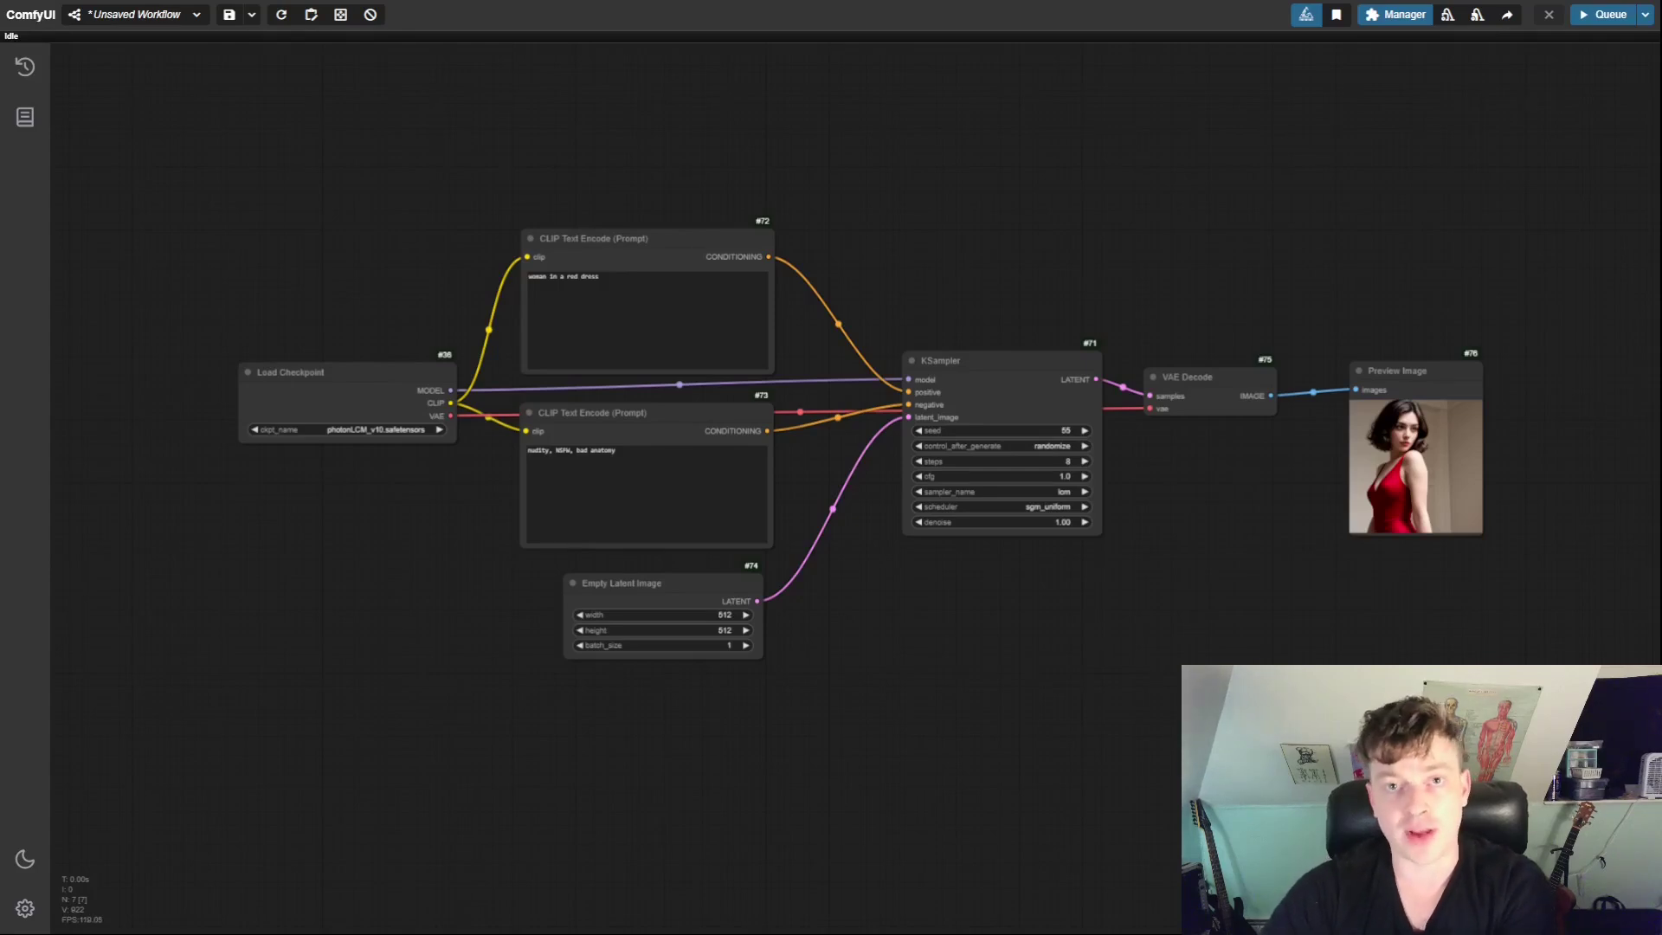
{"action": "left_click_drag", "start_coordinate": [1097, 290], "coordinate": [945, 265]}
{"action": "scroll", "coordinate": [901, 272], "scroll_direction": "up", "scroll_amount": 3}
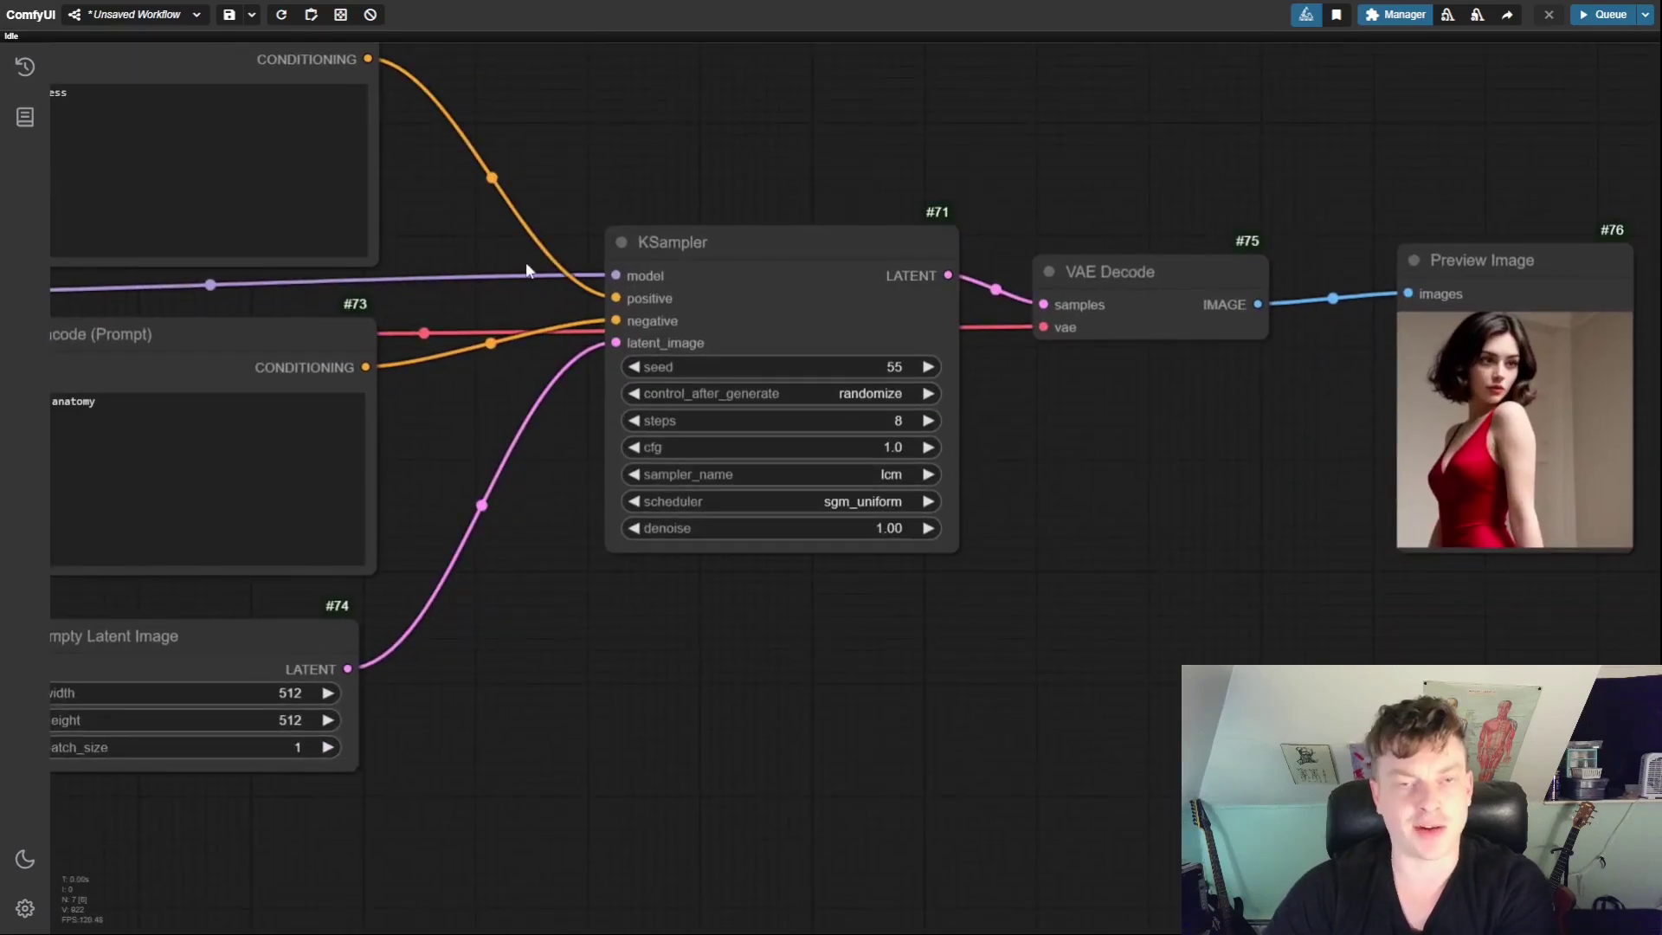
{"action": "scroll", "coordinate": [526, 361], "scroll_direction": "up", "scroll_amount": 2}
{"action": "left_click_drag", "start_coordinate": [495, 336], "coordinate": [336, 392]}
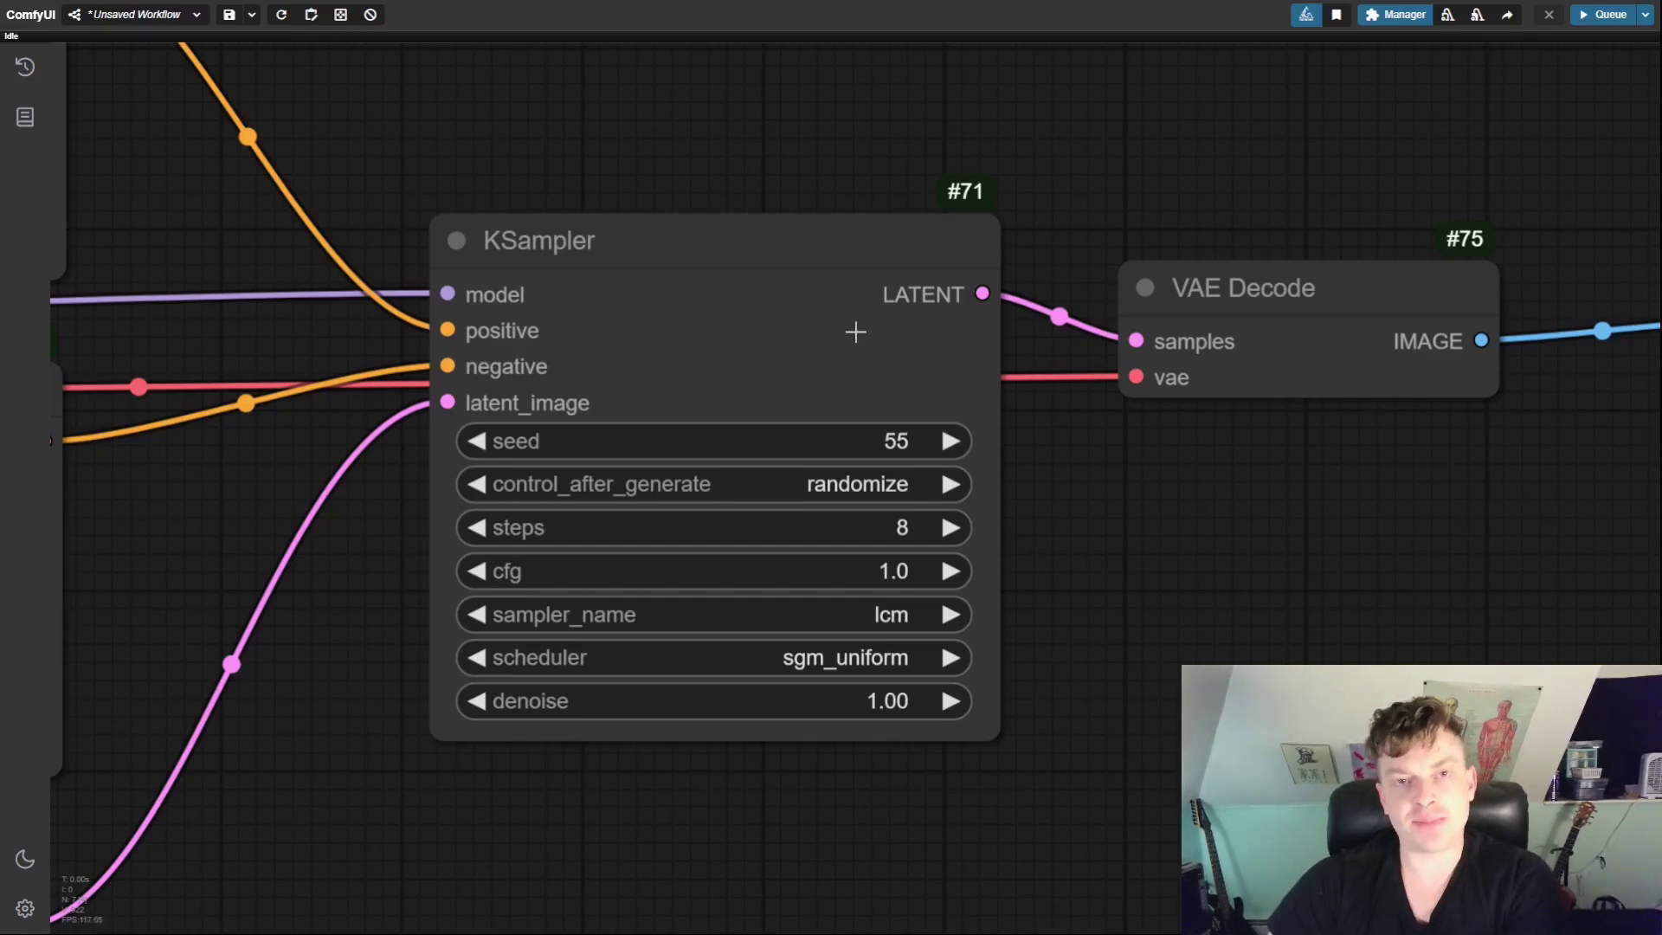
{"action": "scroll", "coordinate": [855, 332], "scroll_direction": "down", "scroll_amount": 1}
{"action": "left_click_drag", "start_coordinate": [400, 215], "coordinate": [652, 257]}
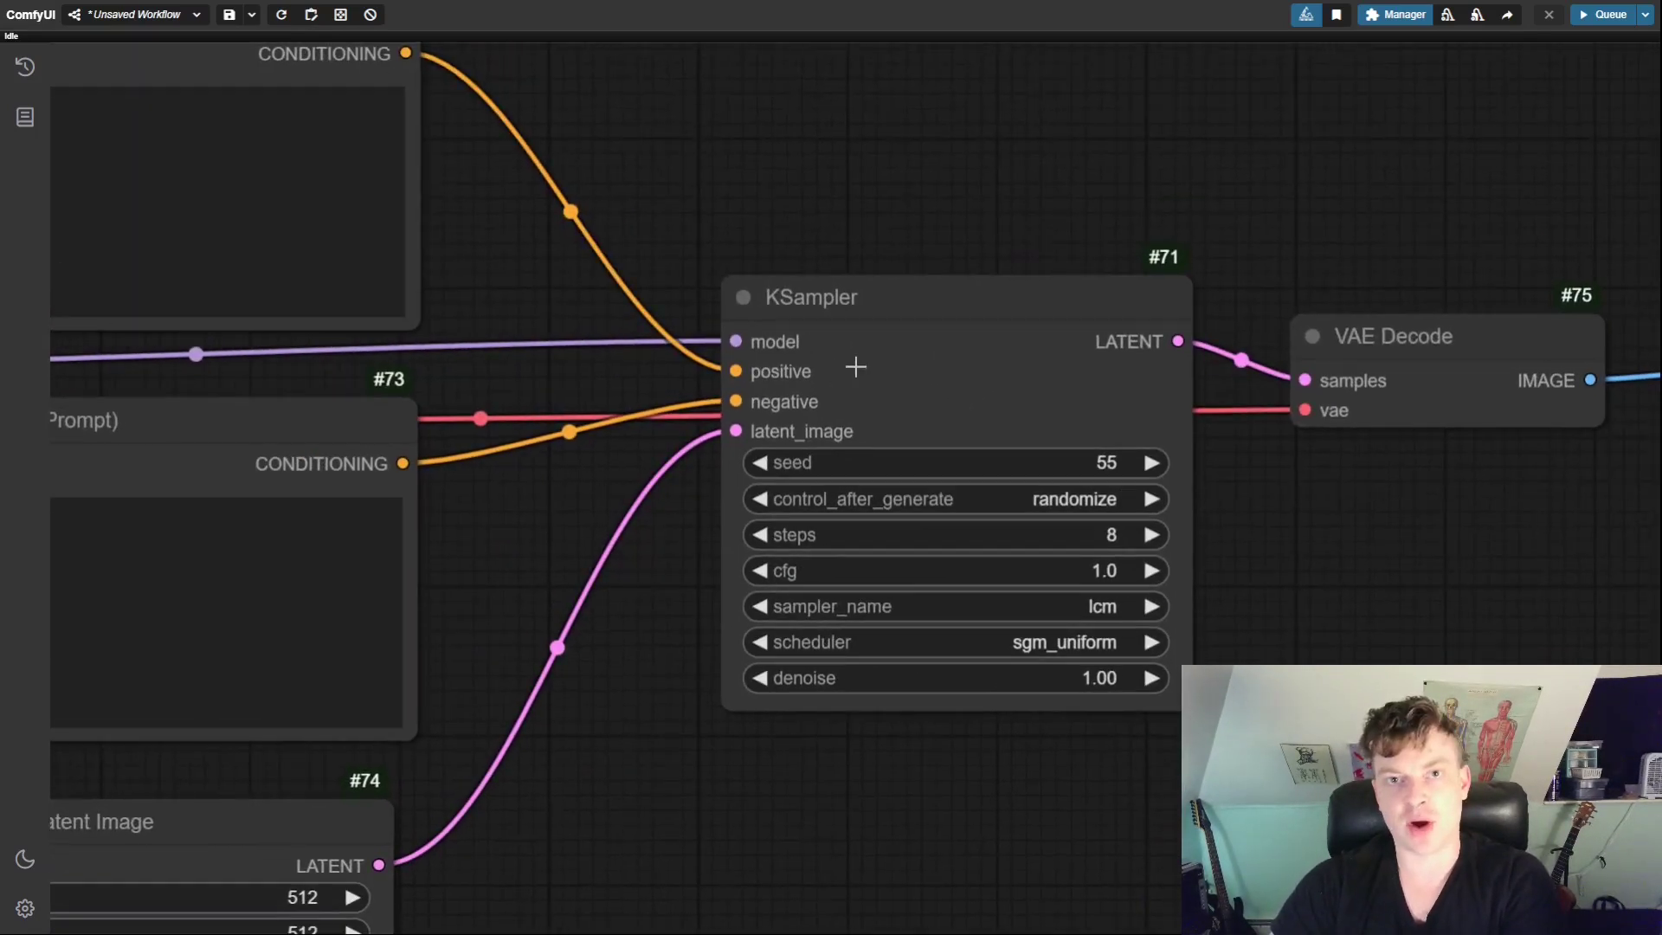
{"action": "left_click_drag", "start_coordinate": [925, 222], "coordinate": [765, 187]}
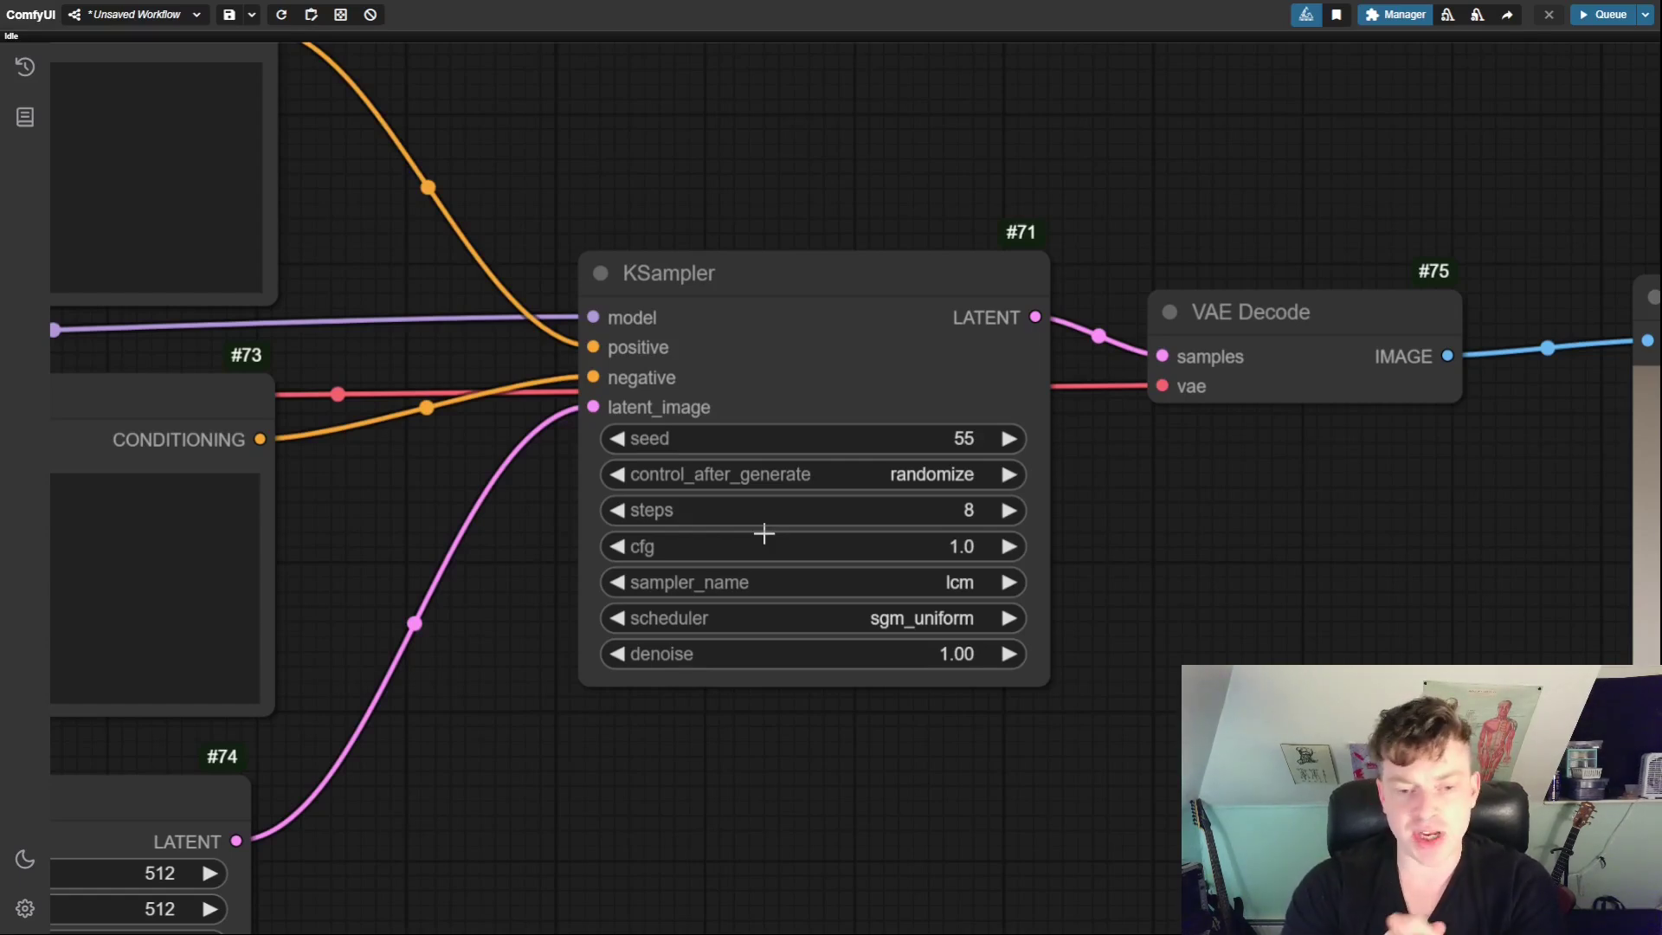
{"action": "scroll", "coordinate": [758, 208], "scroll_direction": "down", "scroll_amount": 3}
{"action": "left_click_drag", "start_coordinate": [675, 167], "coordinate": [826, 225]}
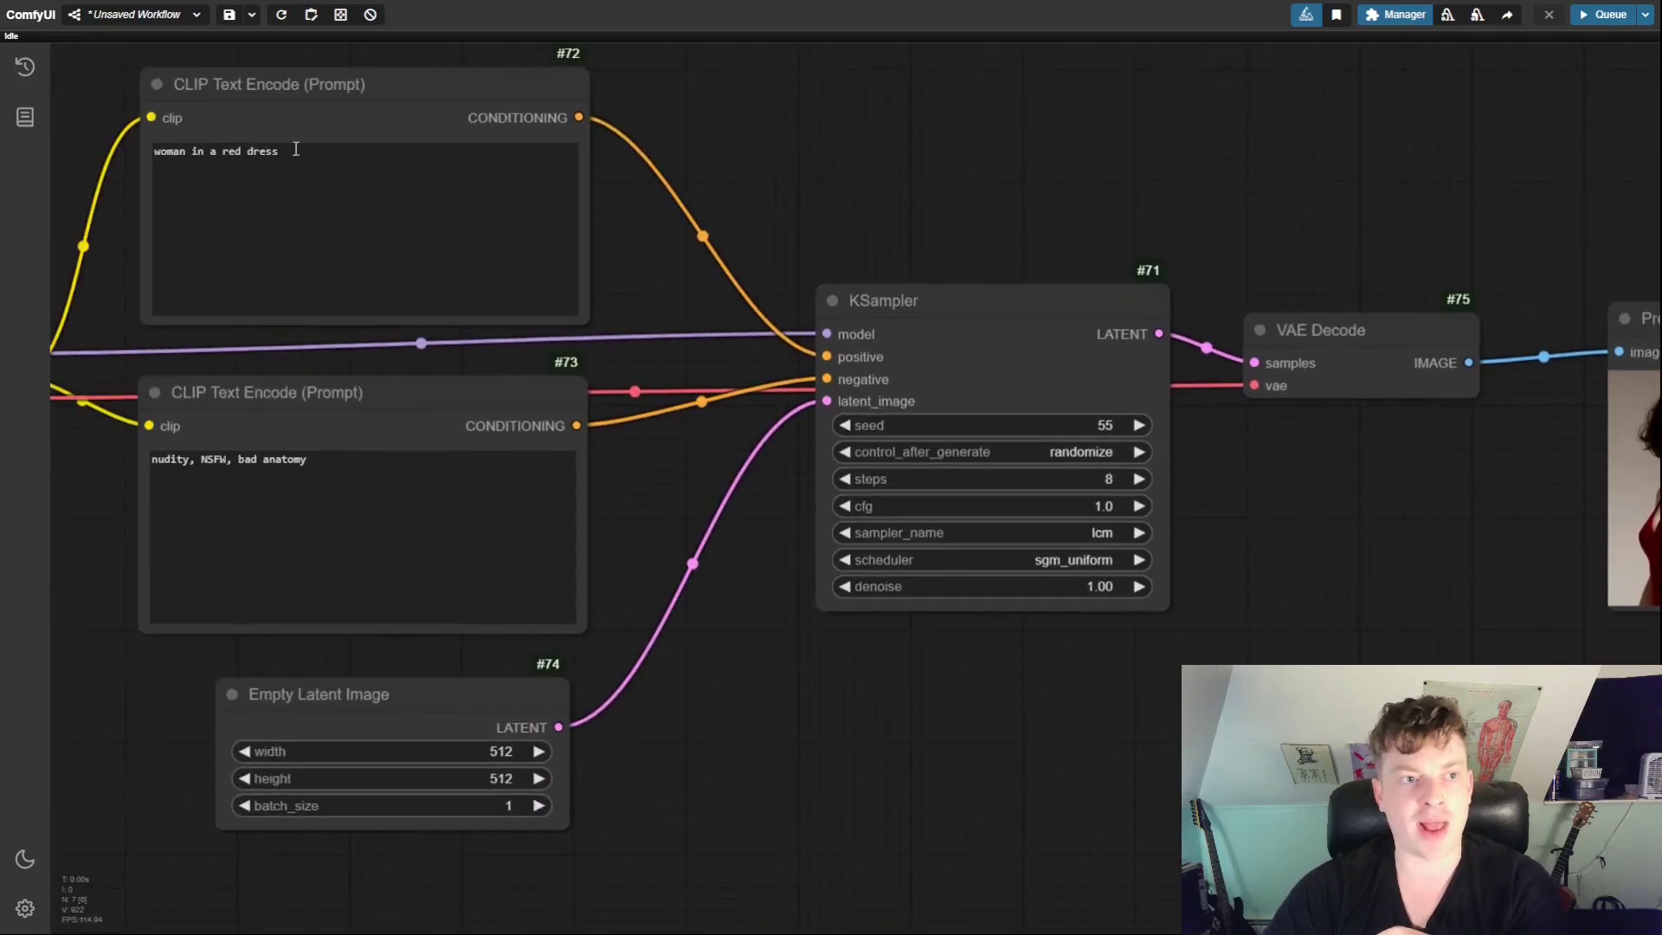
{"action": "left_click_drag", "start_coordinate": [296, 148], "coordinate": [71, 149]}
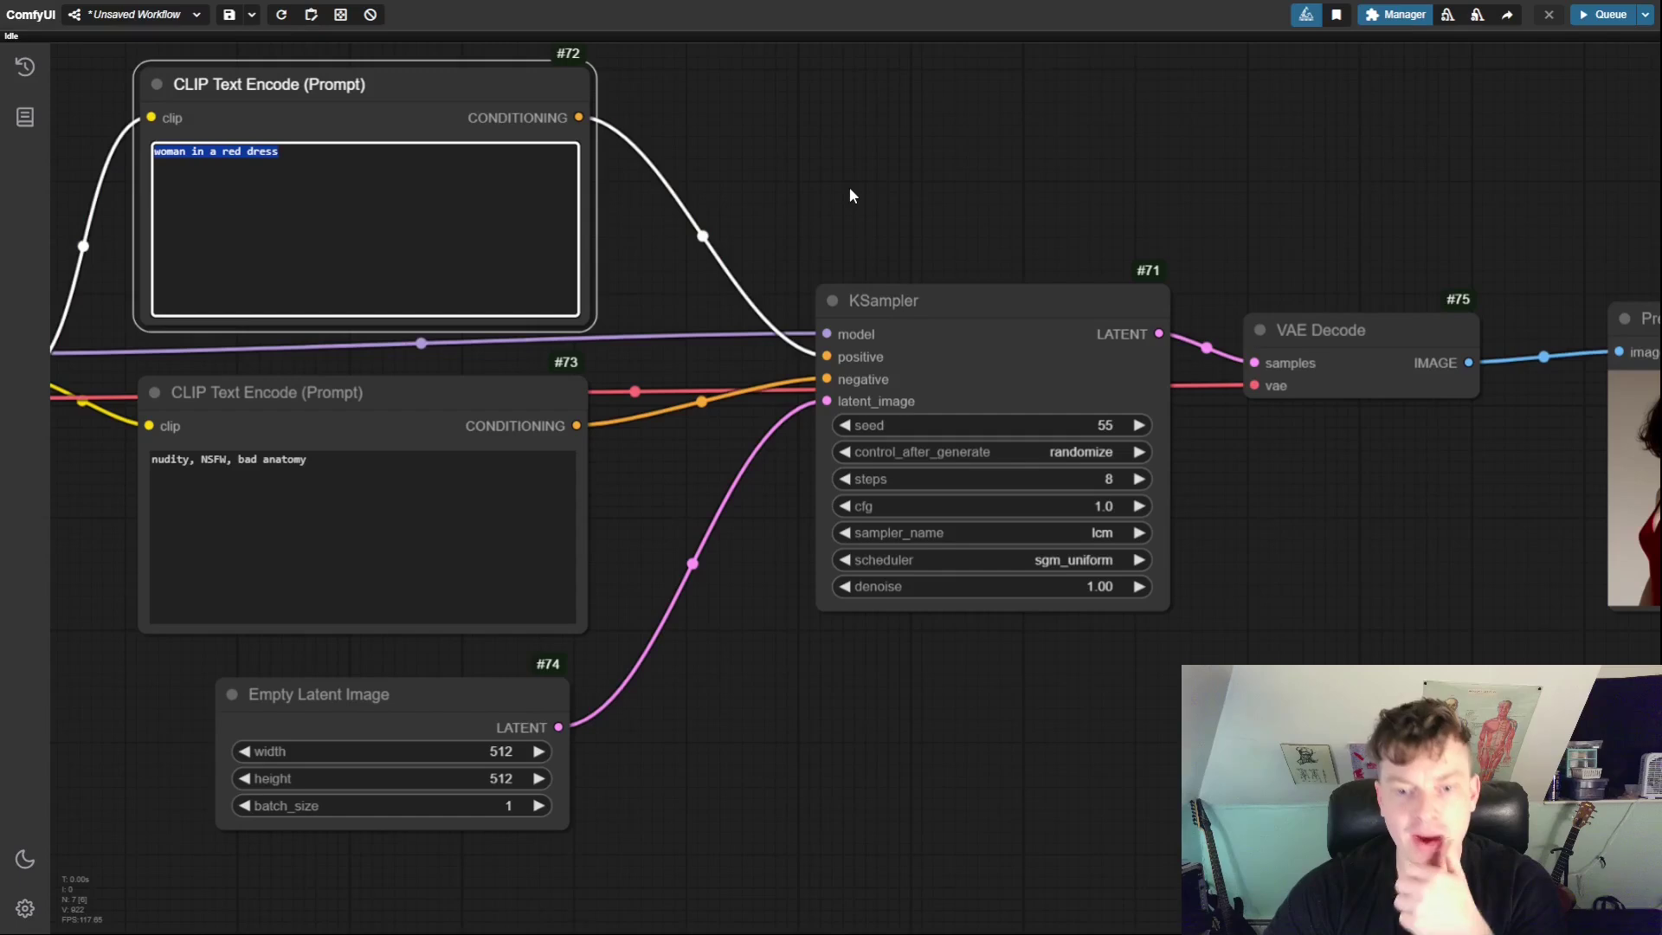
{"action": "left_click", "coordinate": [364, 170]}
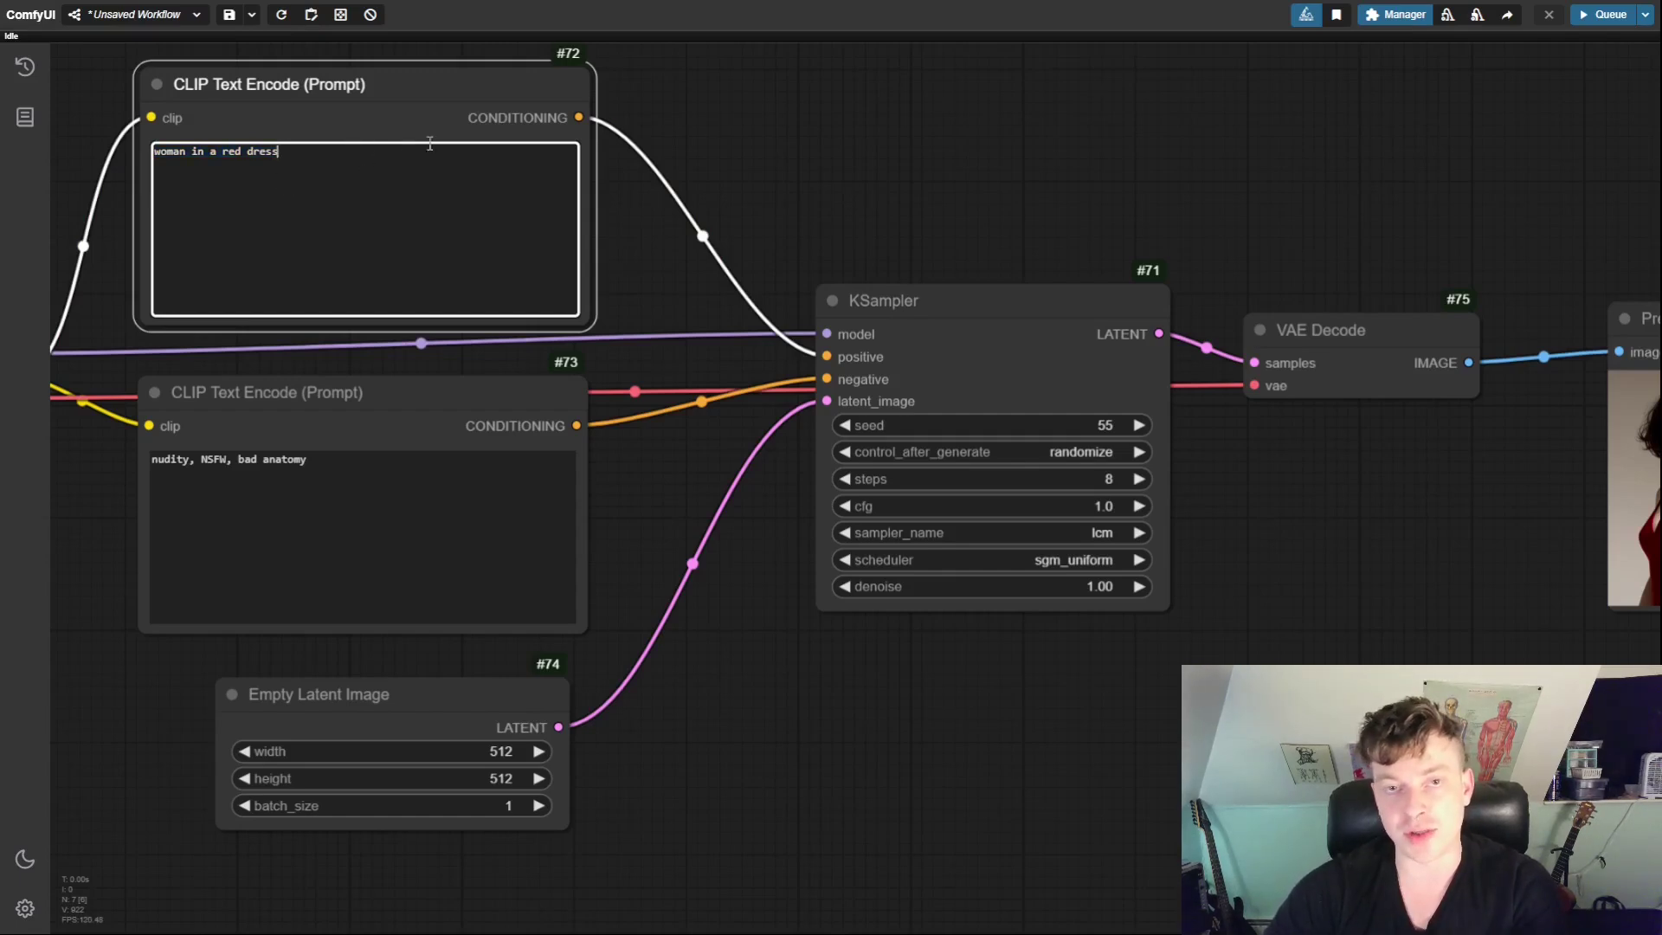
{"action": "left_click_drag", "start_coordinate": [1103, 175], "coordinate": [1002, 134]}
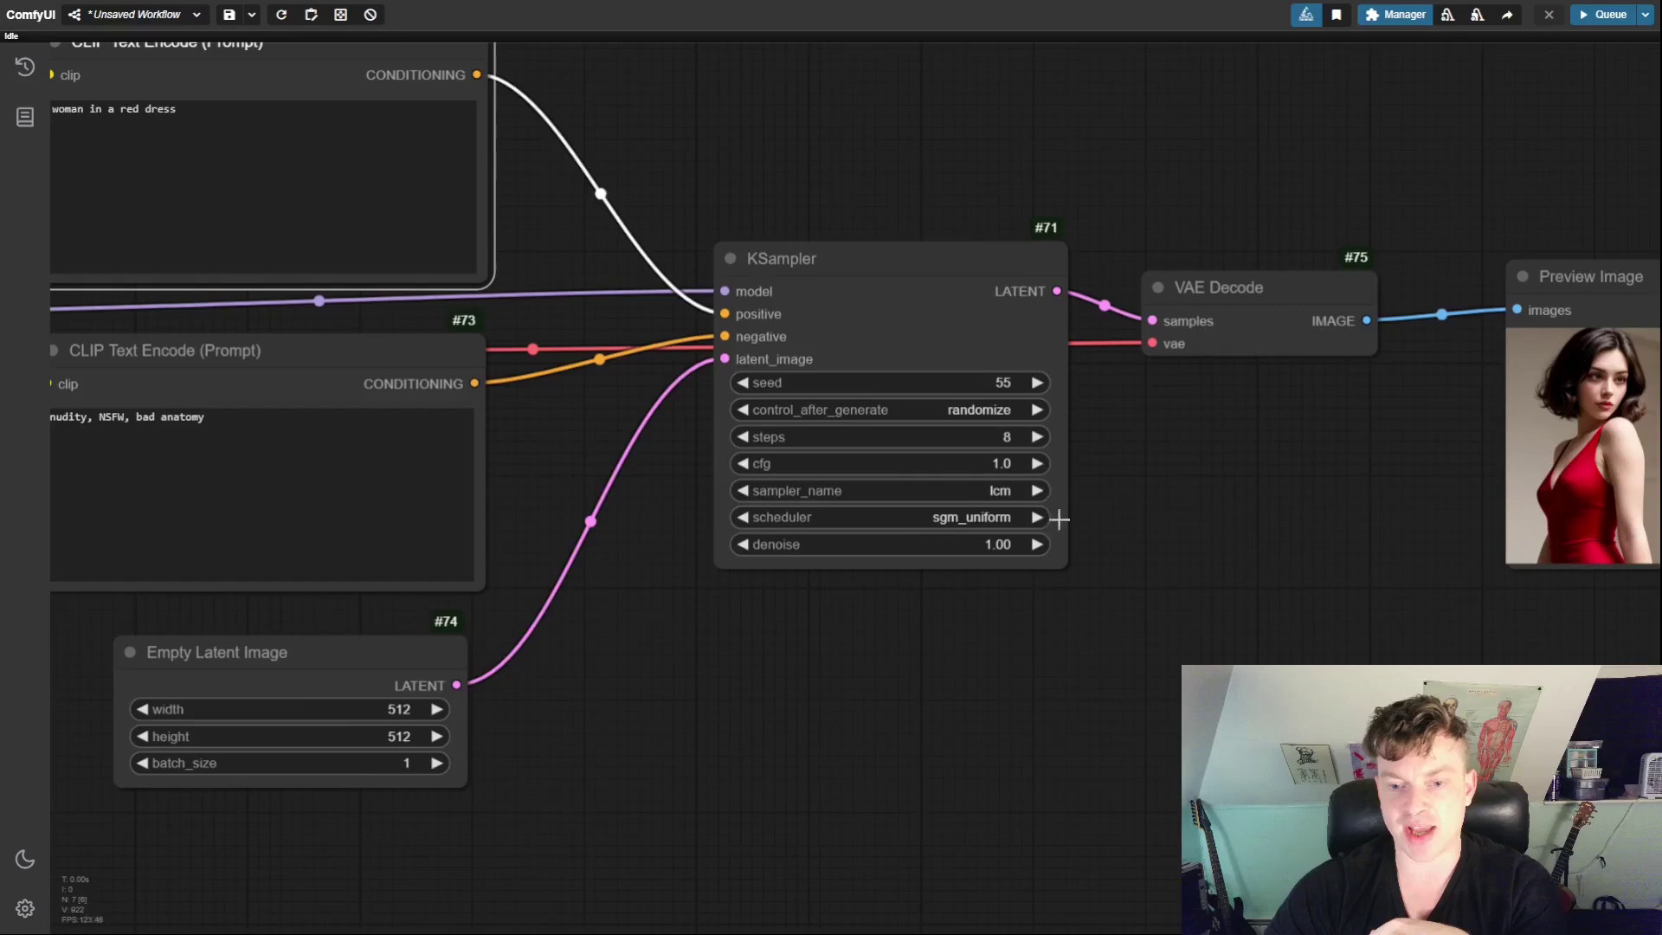
{"action": "scroll", "coordinate": [1056, 520], "scroll_direction": "up", "scroll_amount": 5}
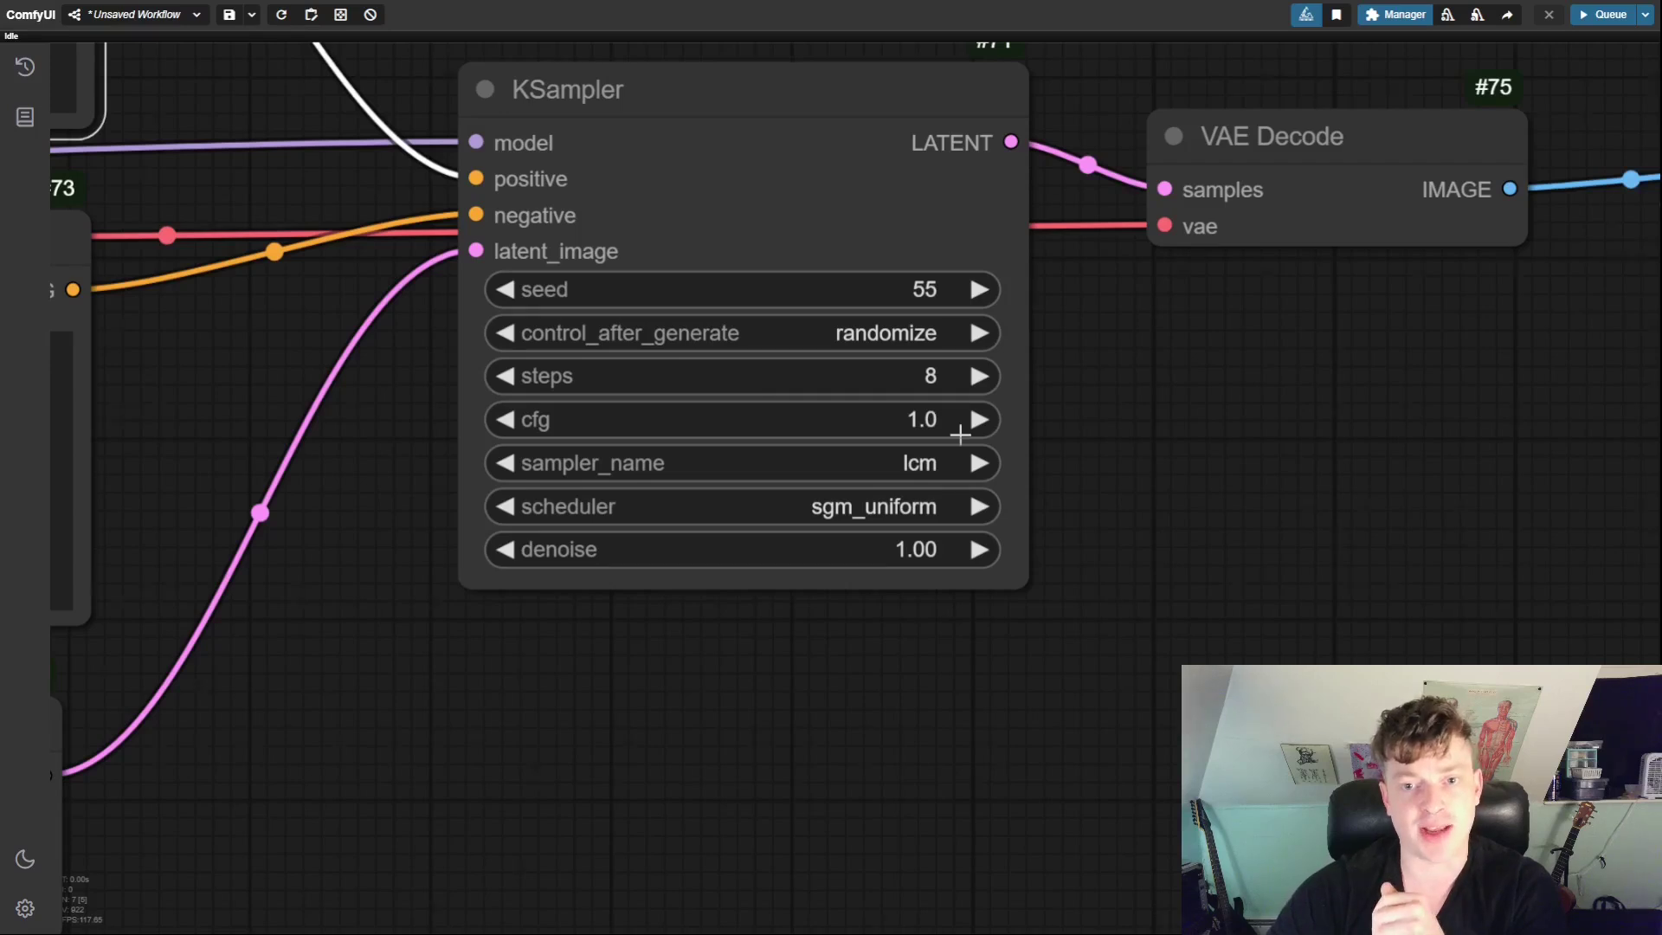
{"action": "scroll", "coordinate": [946, 413], "scroll_direction": "down", "scroll_amount": 3}
{"action": "left_click_drag", "start_coordinate": [216, 363], "coordinate": [434, 361]}
{"action": "left_click_drag", "start_coordinate": [432, 273], "coordinate": [444, 236]}
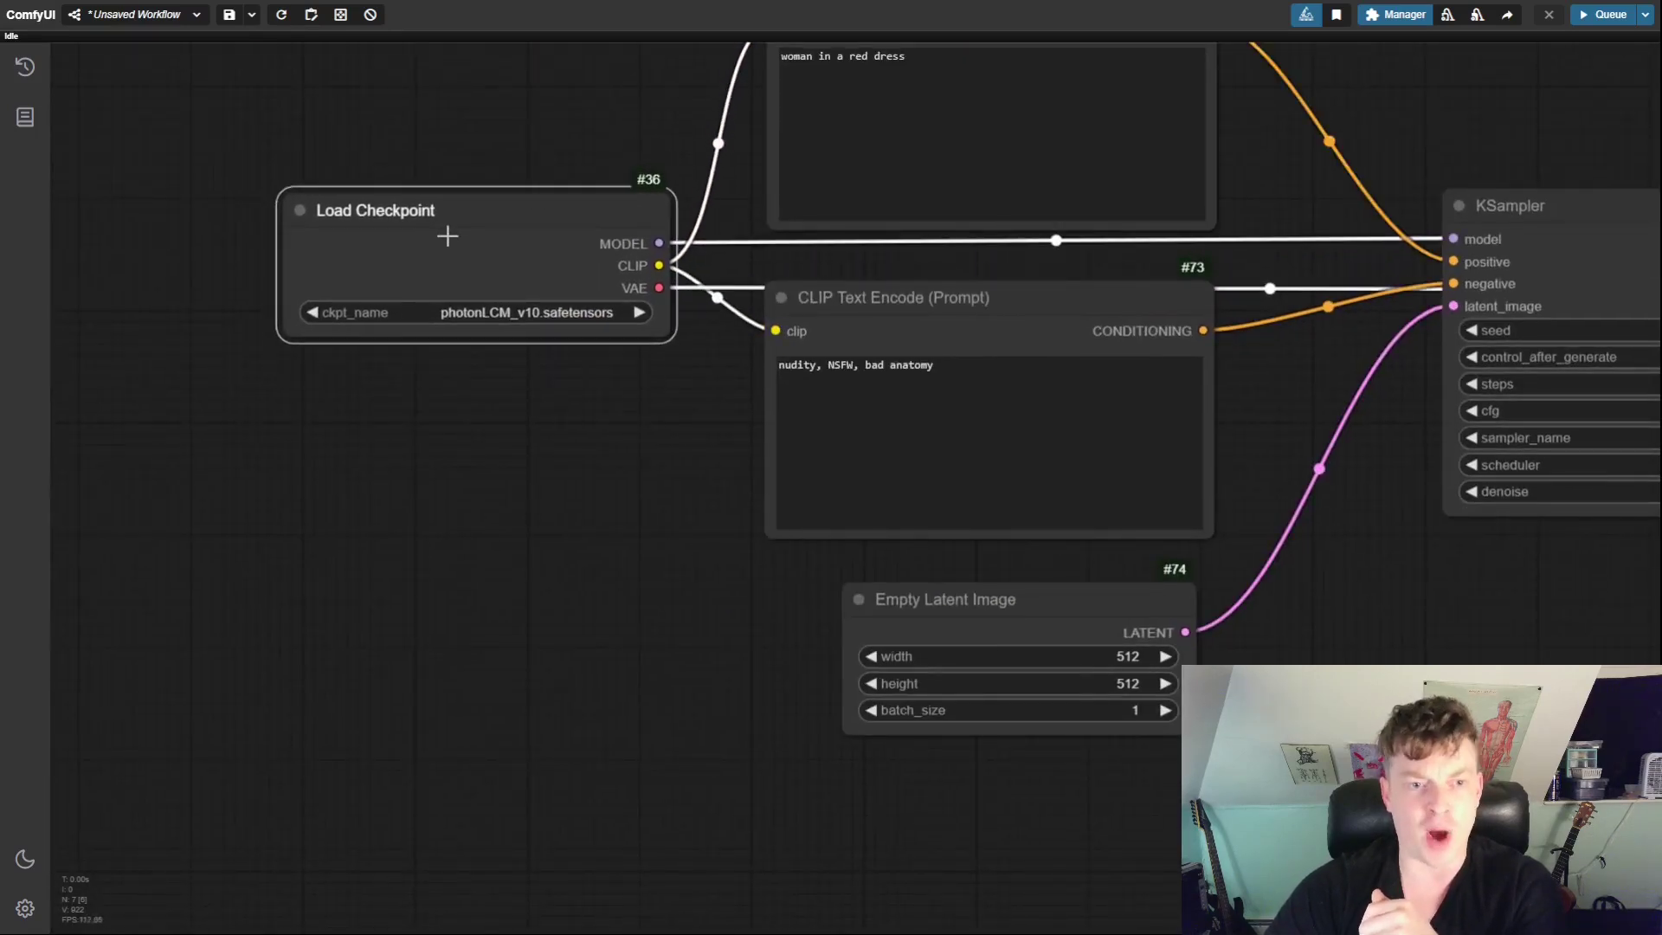
{"action": "left_click_drag", "start_coordinate": [1400, 577], "coordinate": [816, 612]}
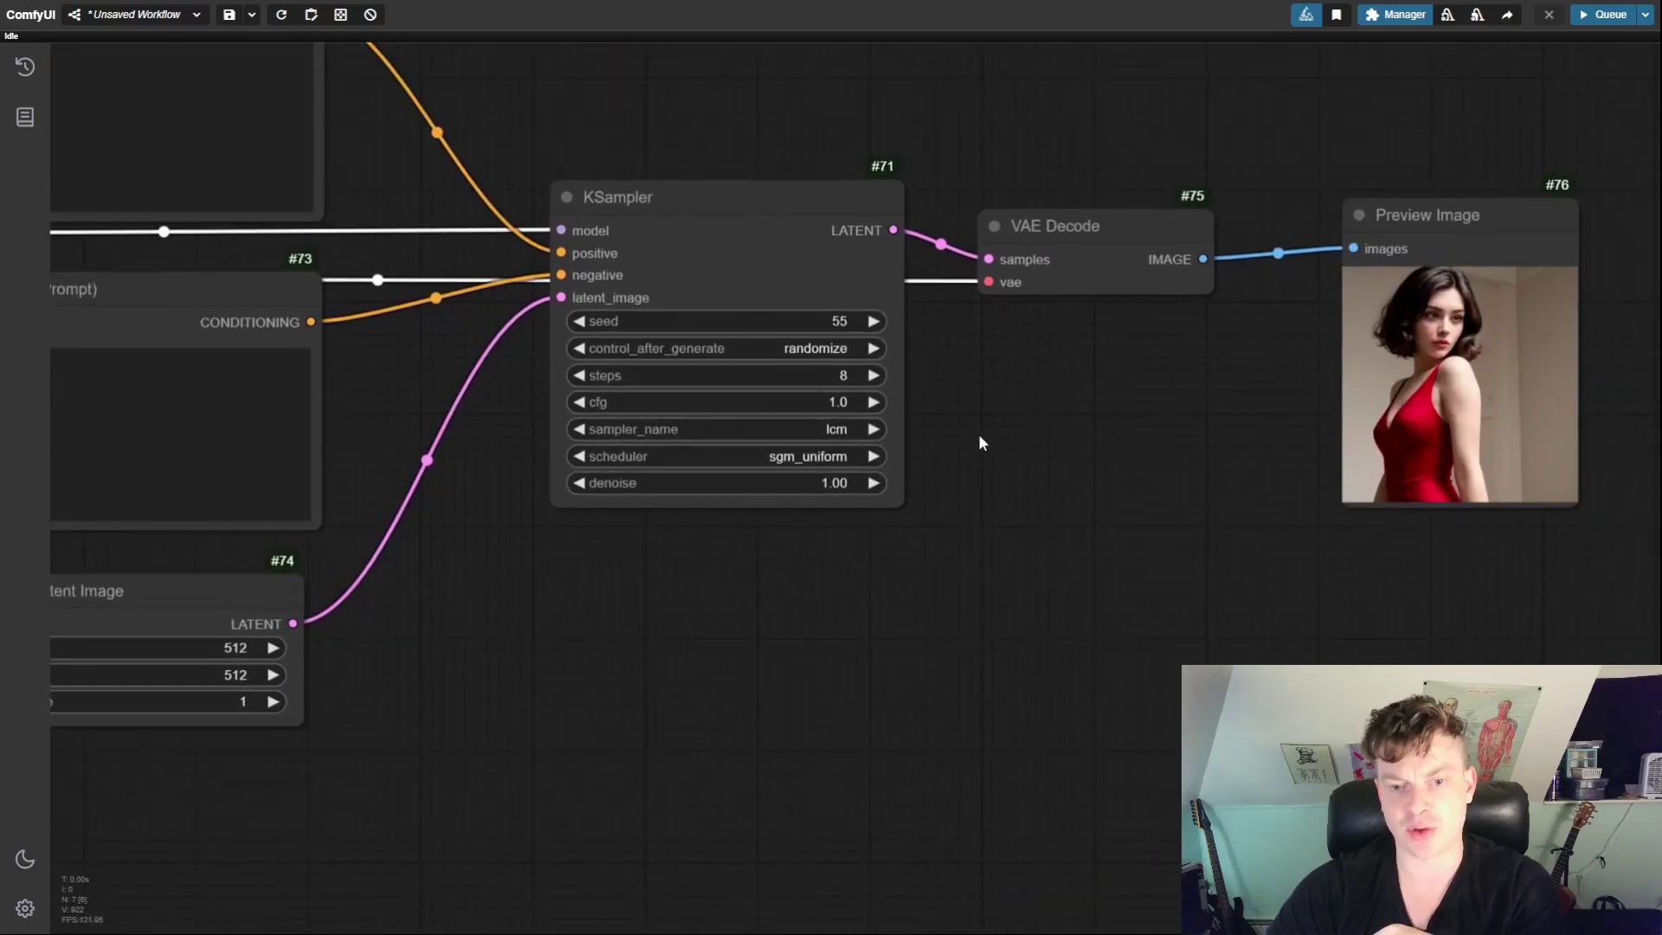
{"action": "left_click_drag", "start_coordinate": [980, 442], "coordinate": [1074, 504]}
{"action": "scroll", "coordinate": [782, 438], "scroll_direction": "up", "scroll_amount": 3}
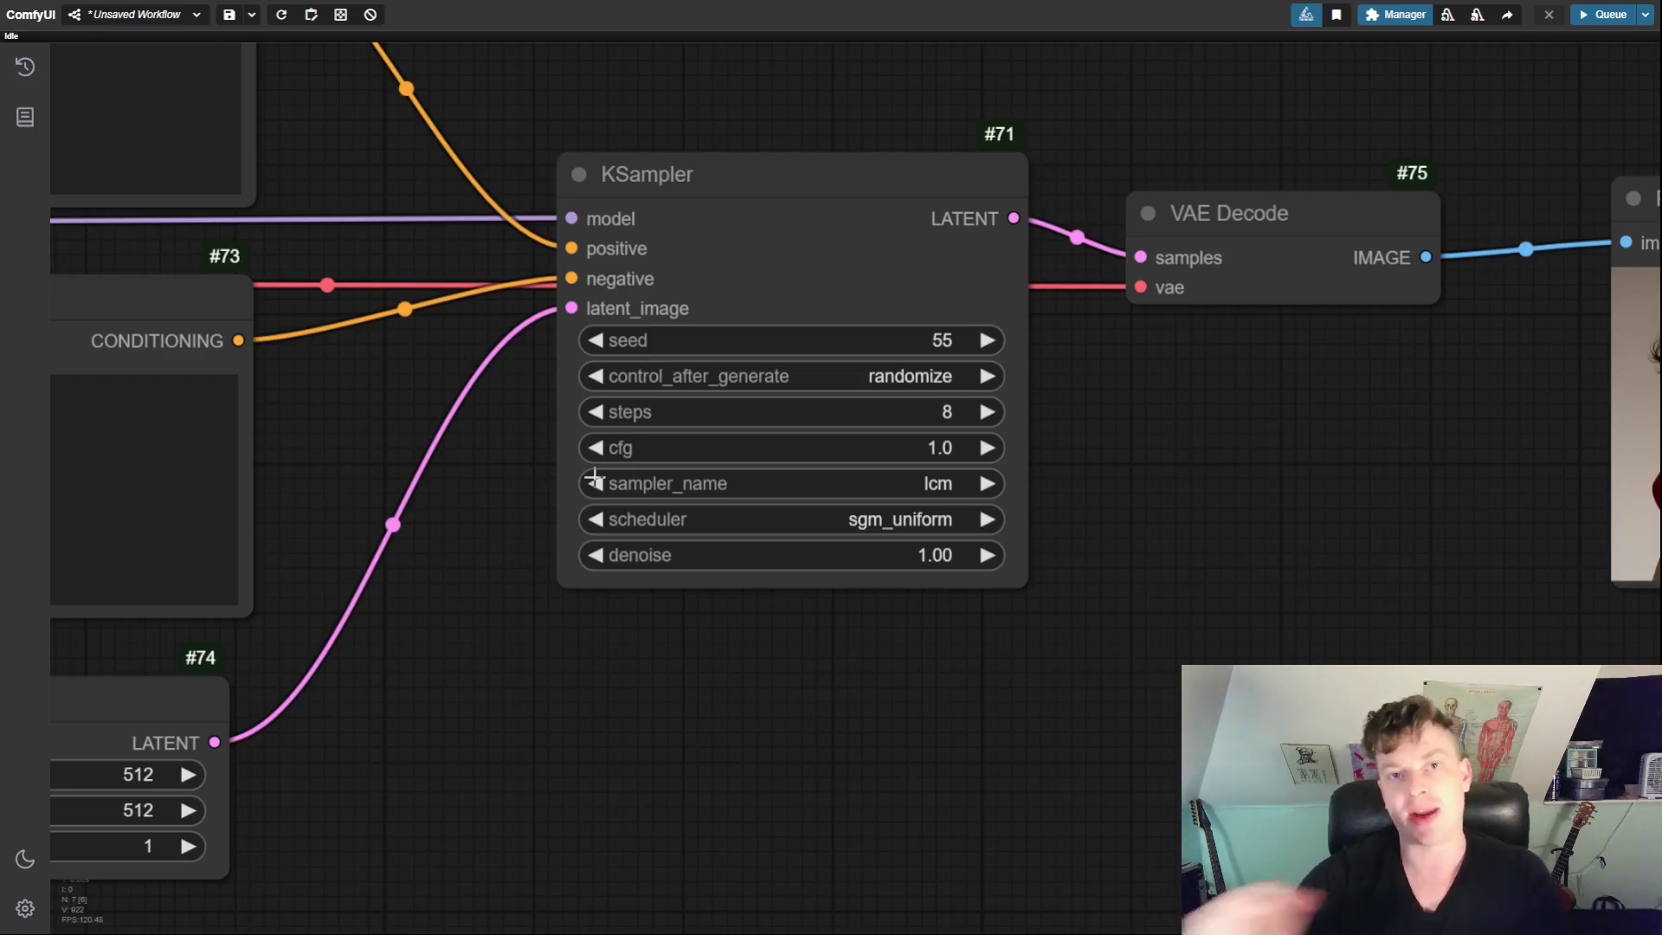
Nudge the positive prompt node and line up the Empty Latent Image node beneath both prompt nodes
{"action": "scroll", "coordinate": [884, 492], "scroll_direction": "down", "scroll_amount": 8}
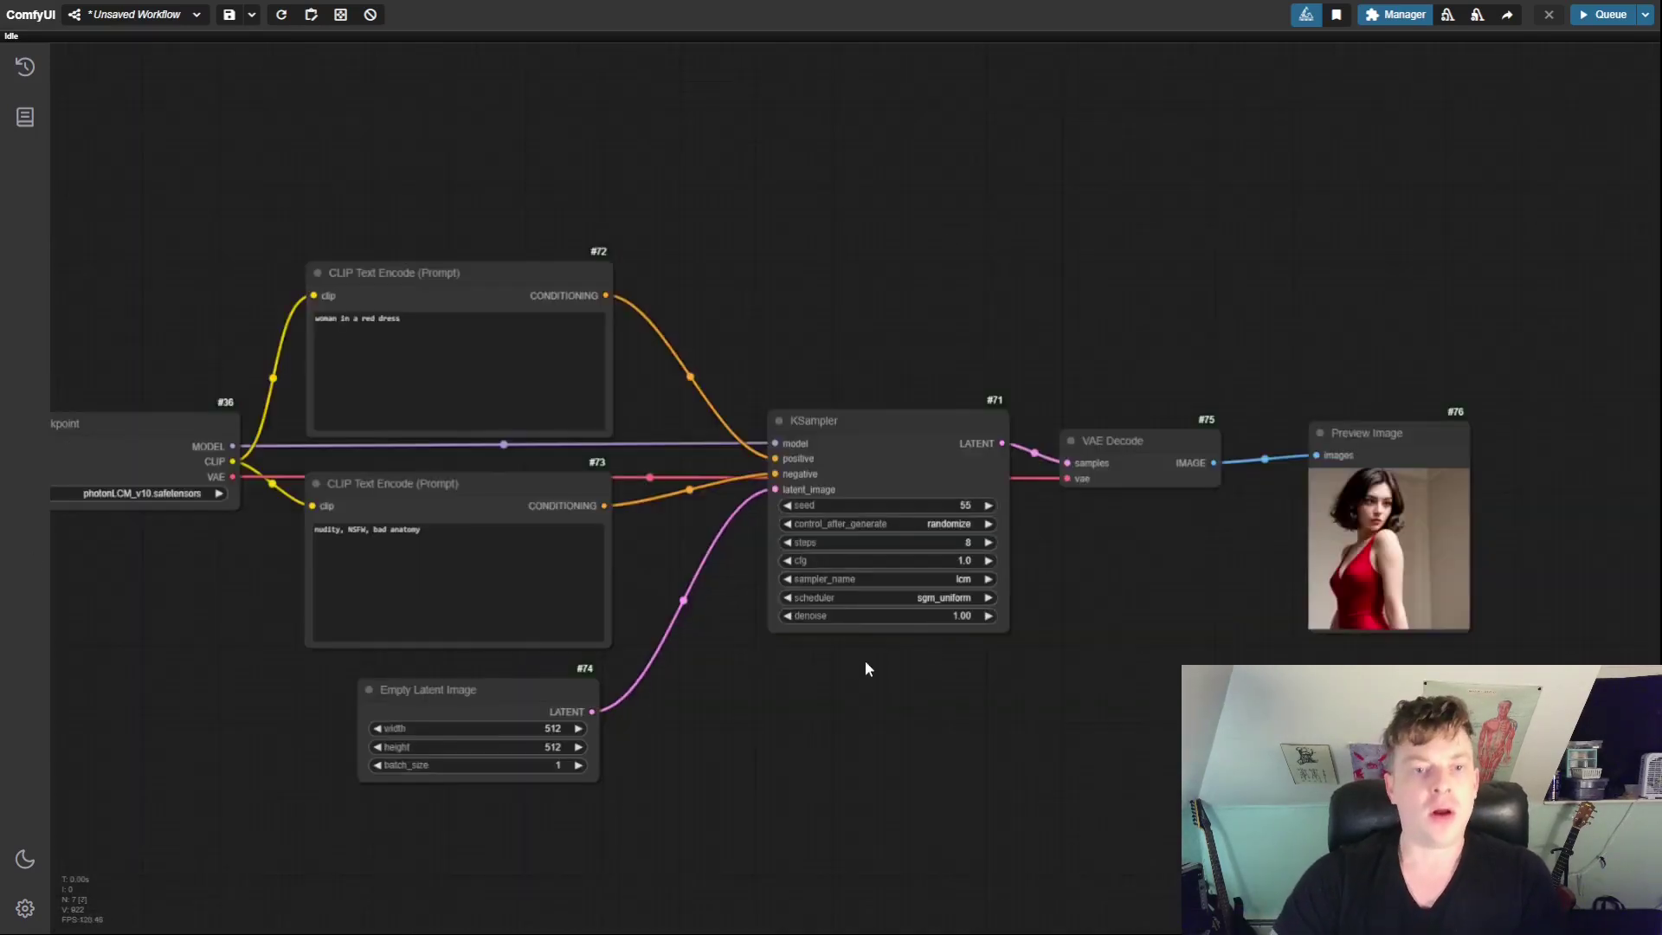
{"action": "left_click_drag", "start_coordinate": [928, 762], "coordinate": [1041, 672]}
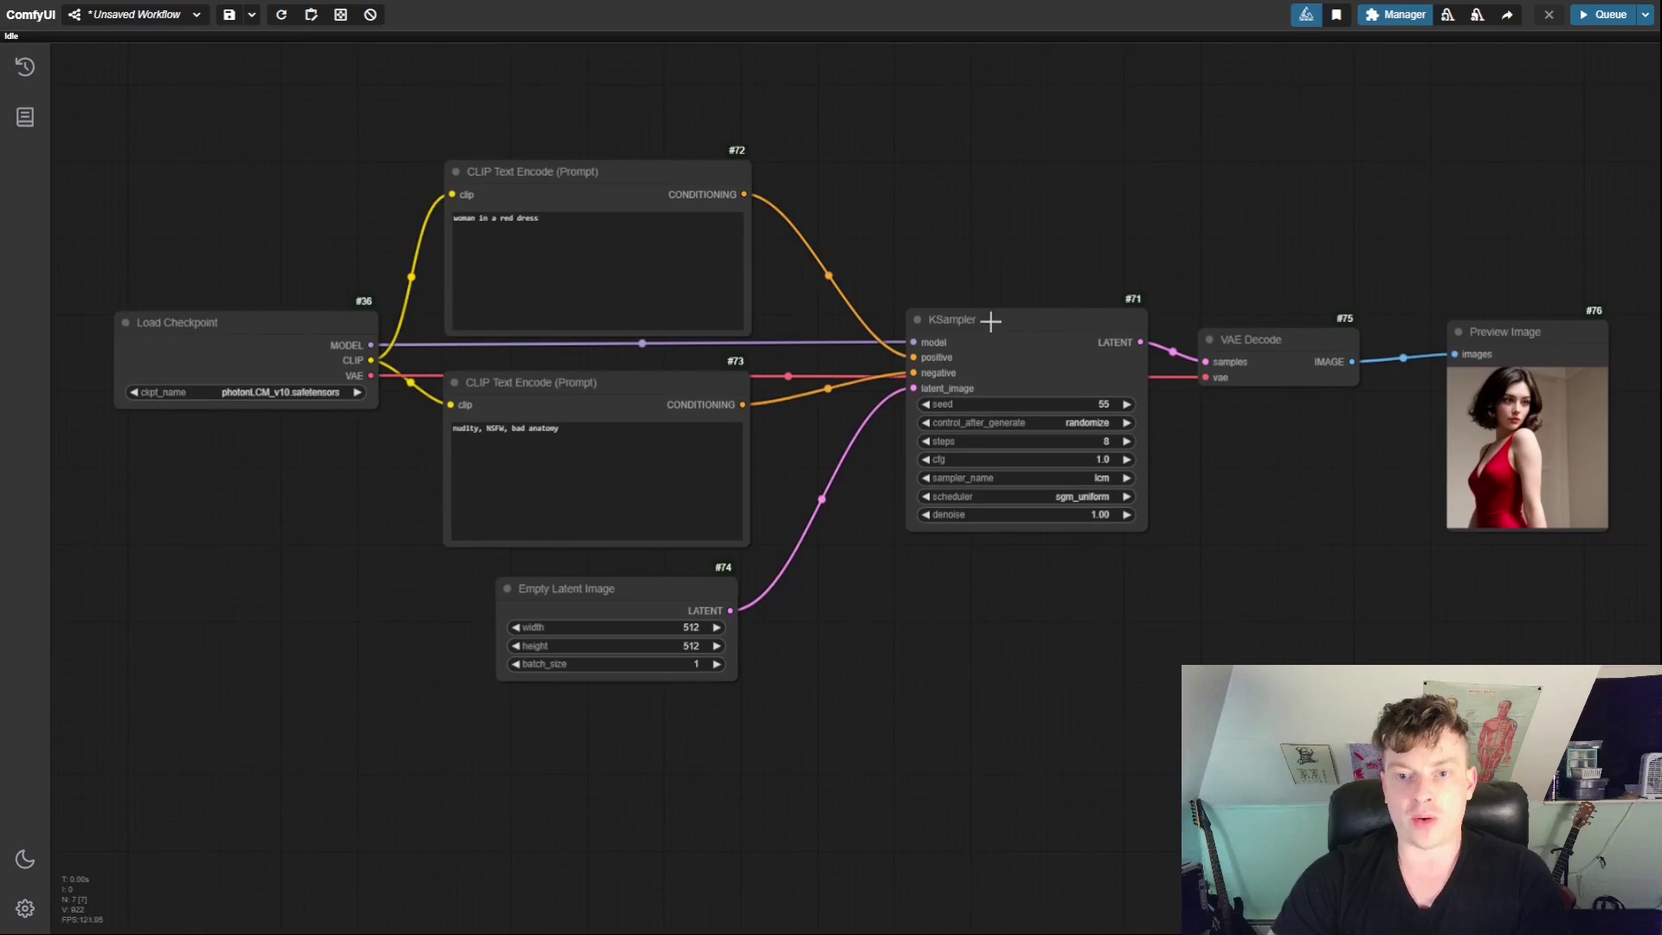
{"action": "left_click_drag", "start_coordinate": [616, 180], "coordinate": [611, 191]}
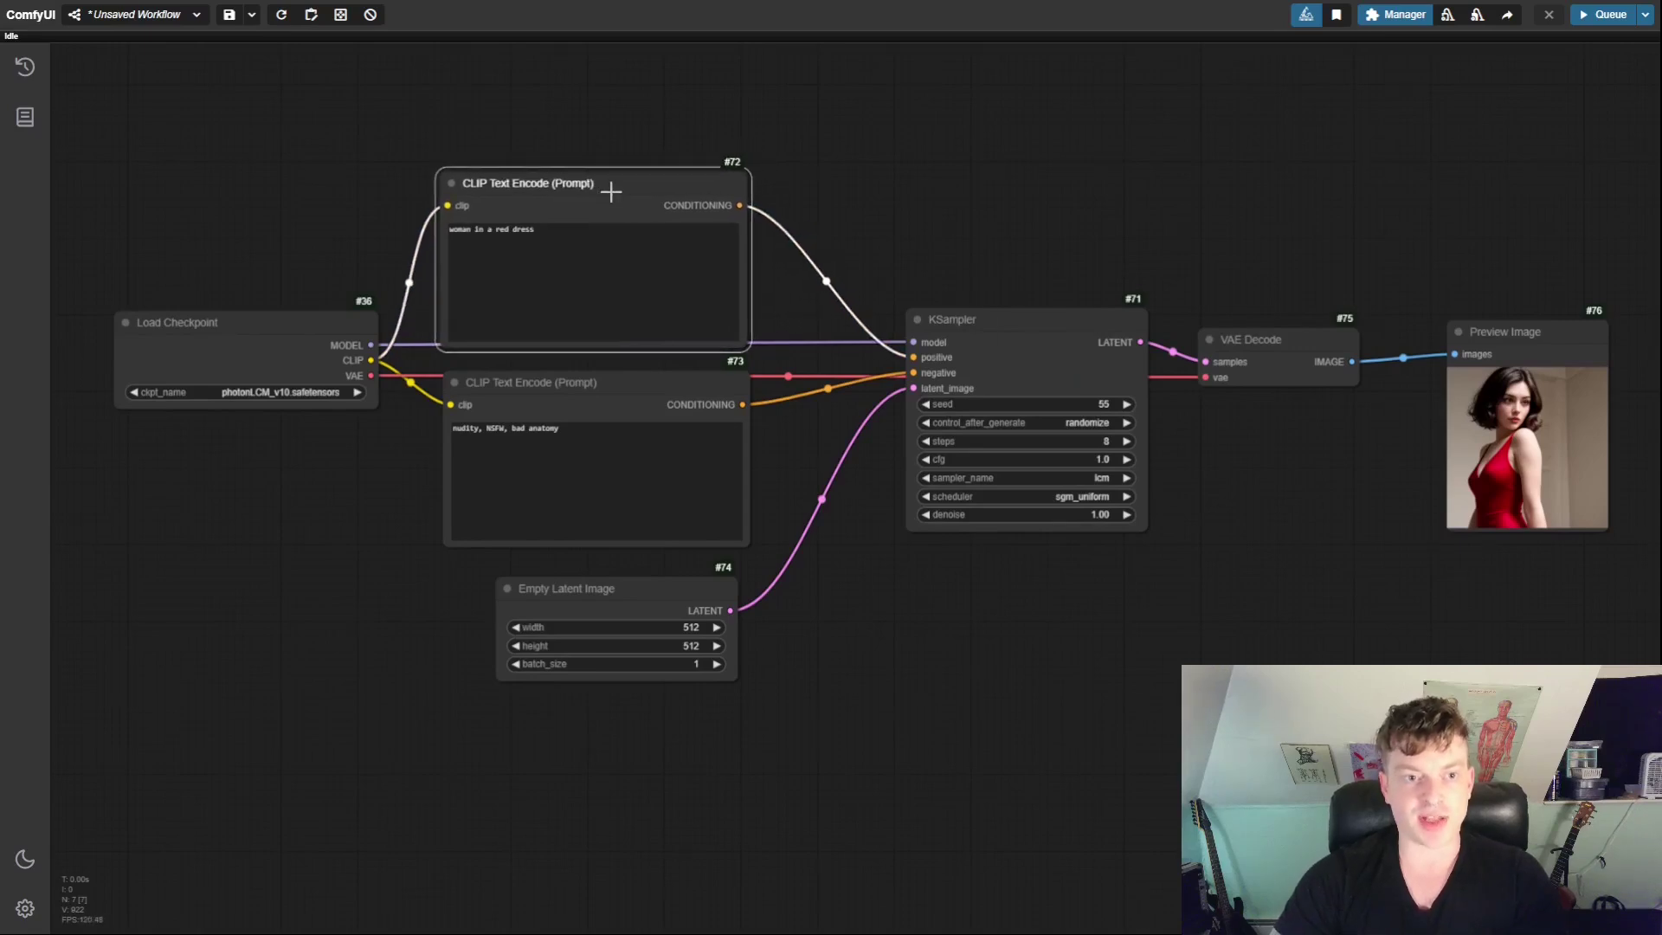
{"action": "left_click_drag", "start_coordinate": [661, 605], "coordinate": [653, 600]}
{"action": "left_click_drag", "start_coordinate": [1099, 675], "coordinate": [918, 676]}
{"action": "scroll", "coordinate": [866, 658], "scroll_direction": "down", "scroll_amount": 1}
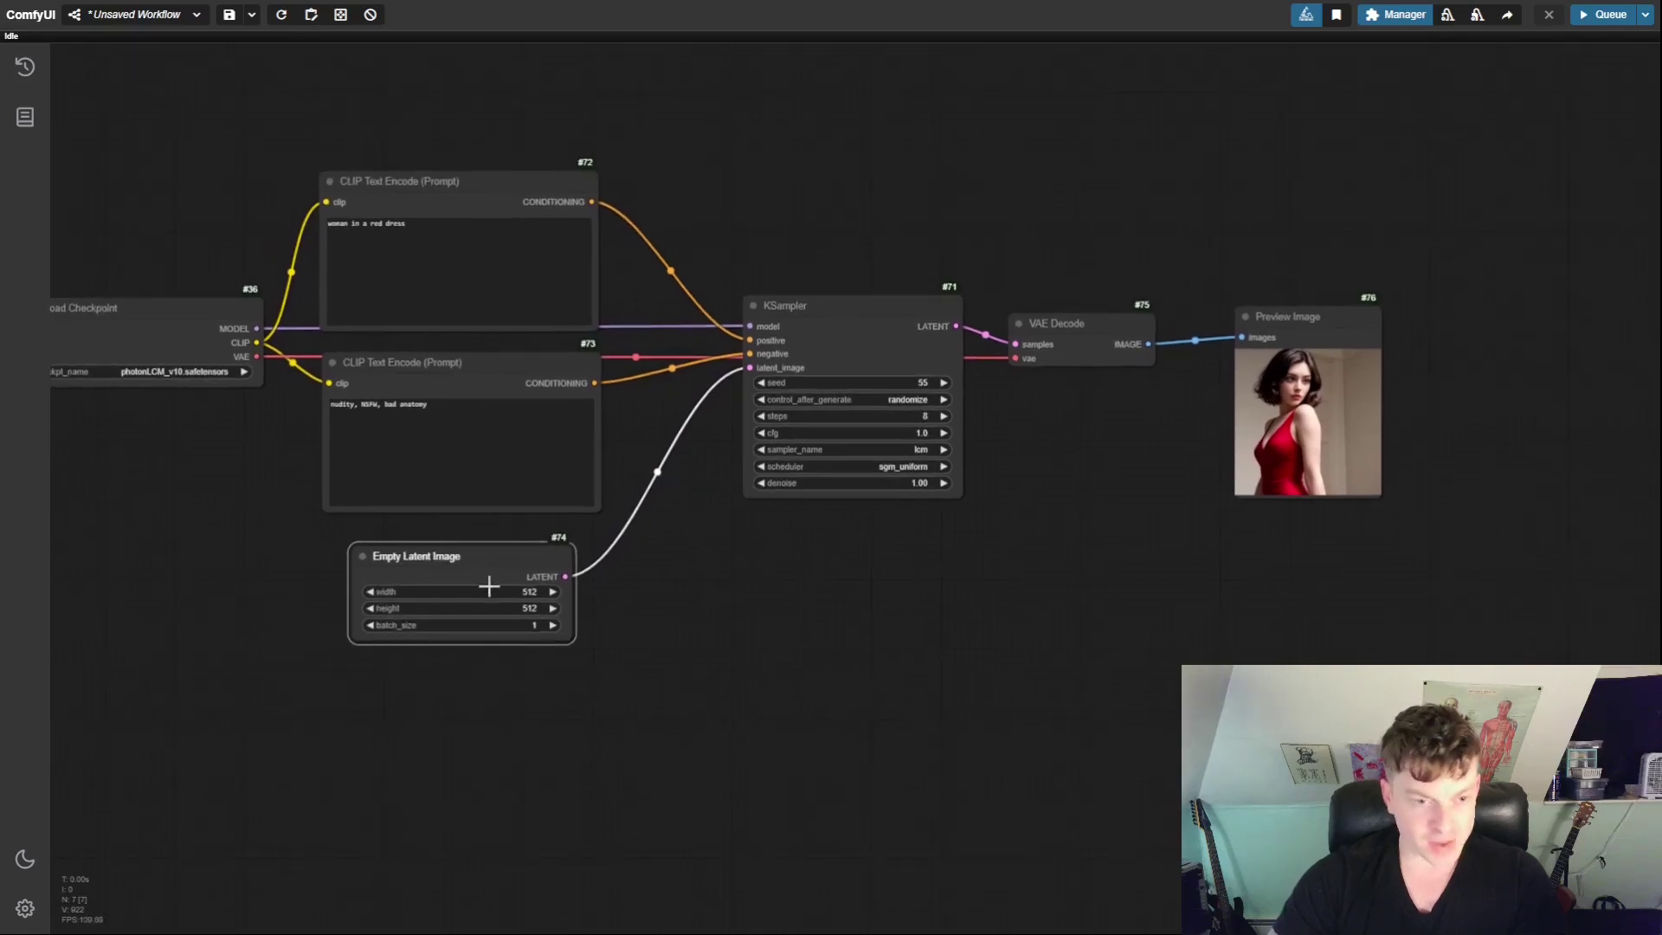
{"action": "left_click_drag", "start_coordinate": [466, 557], "coordinate": [447, 569]}
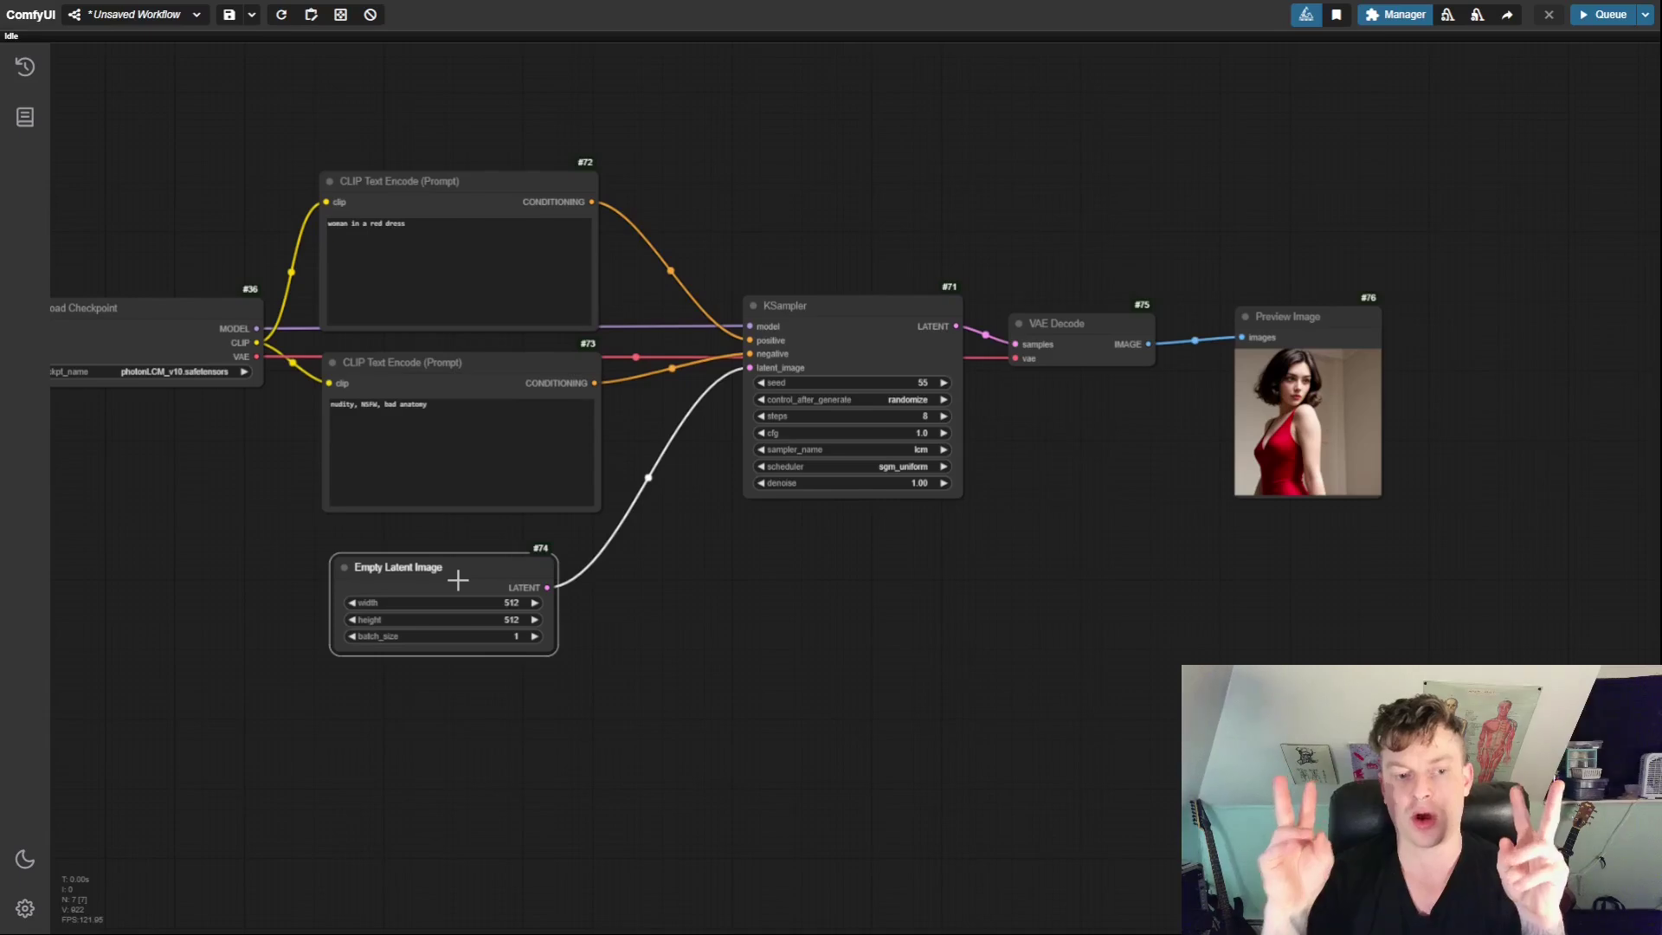
{"action": "mouse_move", "coordinate": [434, 566]}
{"action": "left_mouse_down"}
{"action": "mouse_move", "coordinate": [456, 575]}
{"action": "mouse_move", "coordinate": [425, 562]}
{"action": "left_mouse_up"}
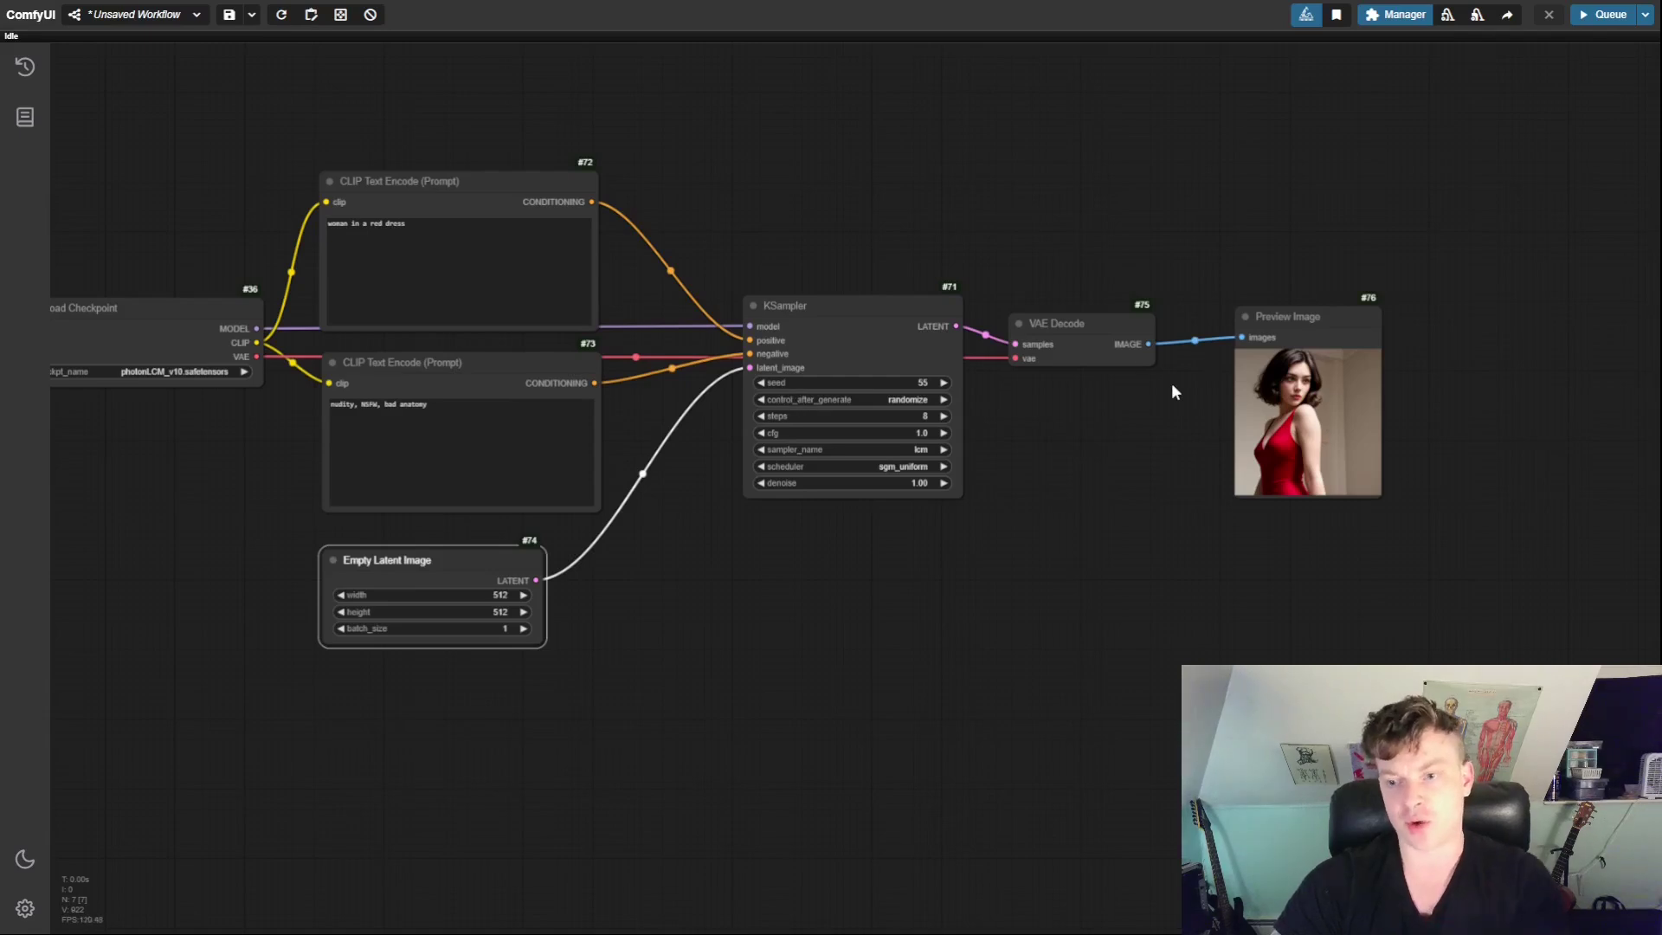
Copy the red-dress preview image and paste it as a new Load Image node on the left
{"action": "right_click", "coordinate": [1318, 387]}
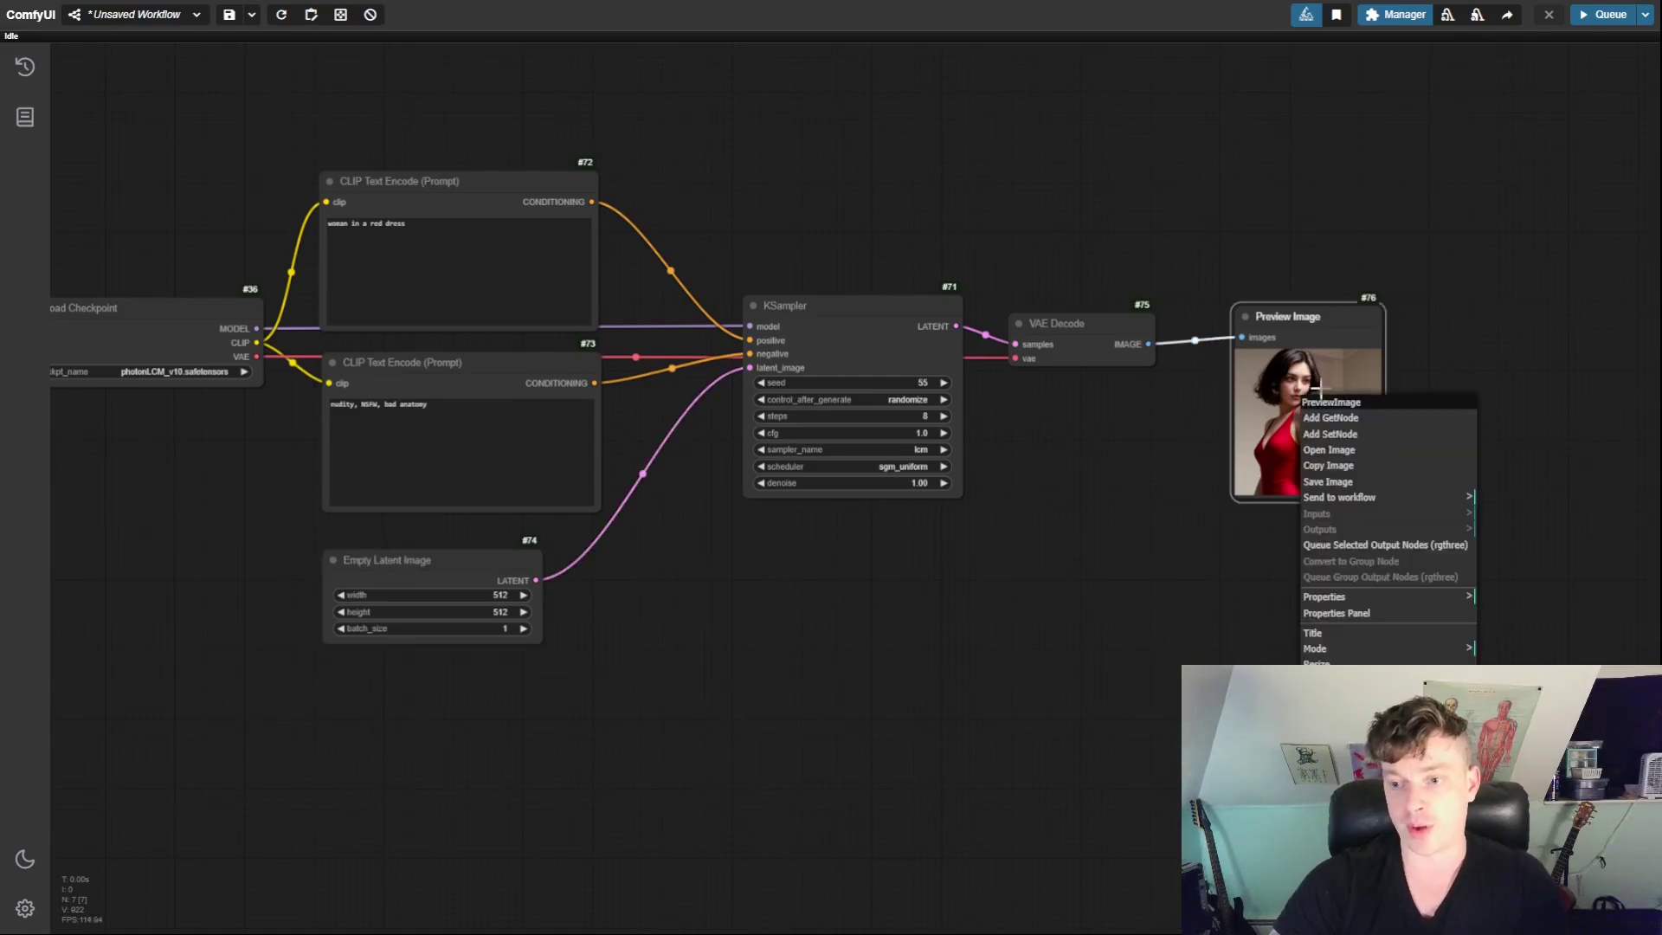
{"action": "left_click", "coordinate": [1346, 465]}
{"action": "key", "text": "ctrl+v"}
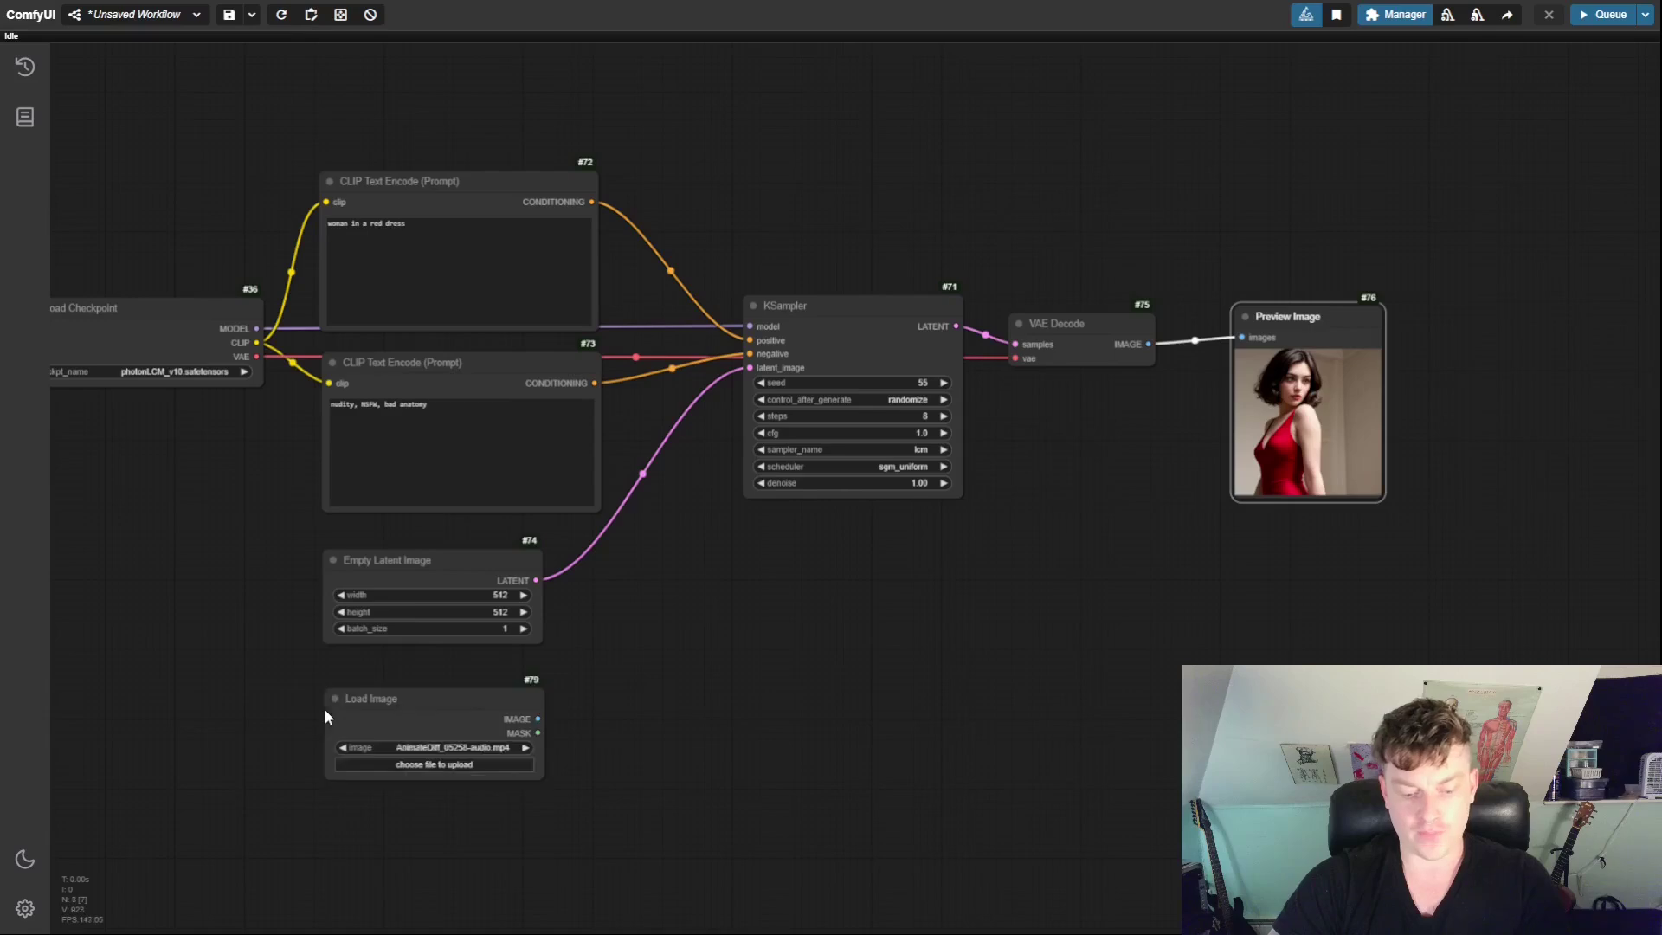
{"action": "left_click_drag", "start_coordinate": [471, 713], "coordinate": [226, 549]}
Delete the Empty Latent Image node and reposition the Load Image node
{"action": "left_click_drag", "start_coordinate": [437, 578], "coordinate": [632, 669]}
{"action": "key", "text": "Delete"}
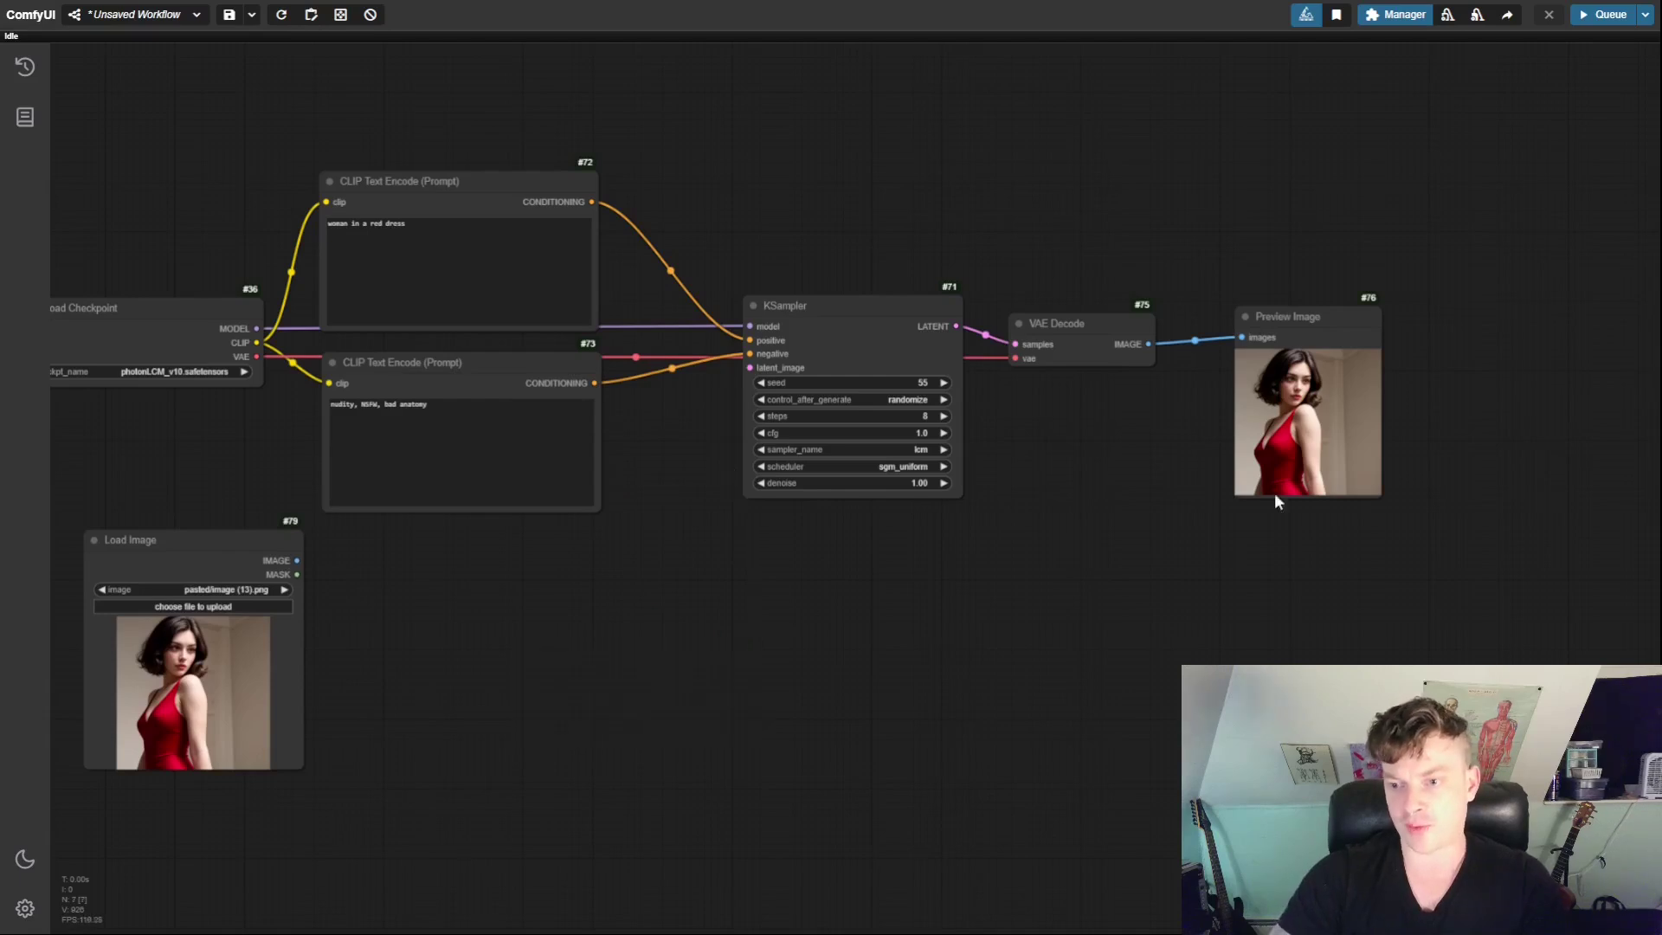
{"action": "right_click", "coordinate": [1296, 438]}
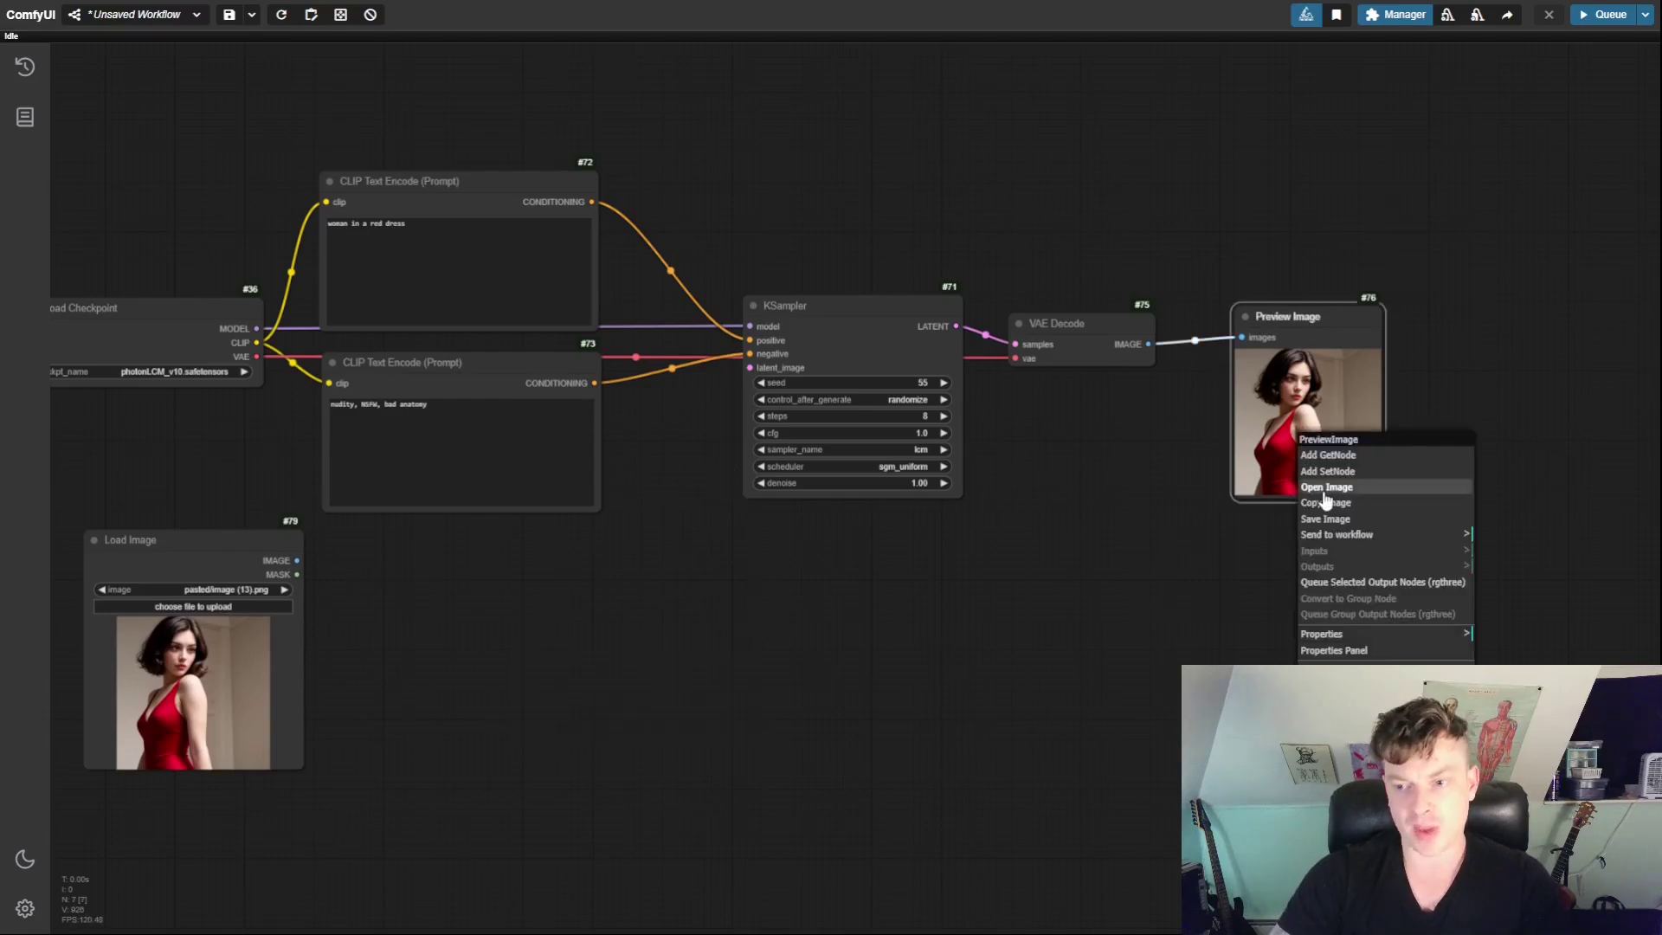
{"action": "left_click", "coordinate": [366, 646]}
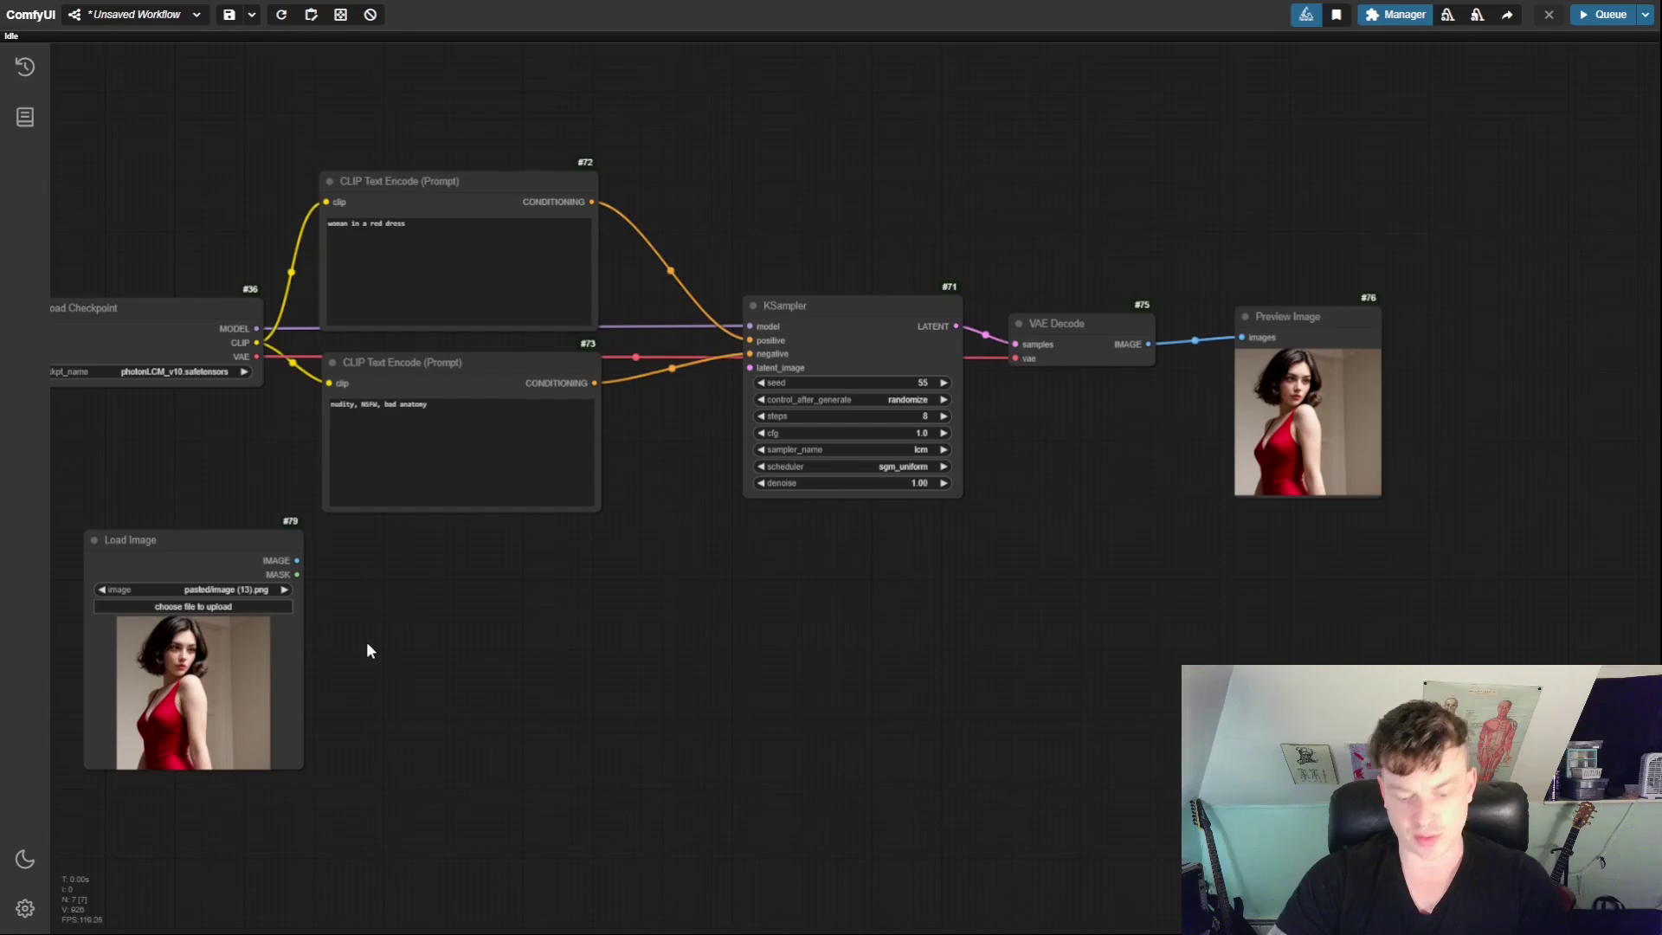
{"action": "left_click_drag", "start_coordinate": [203, 538], "coordinate": [271, 578]}
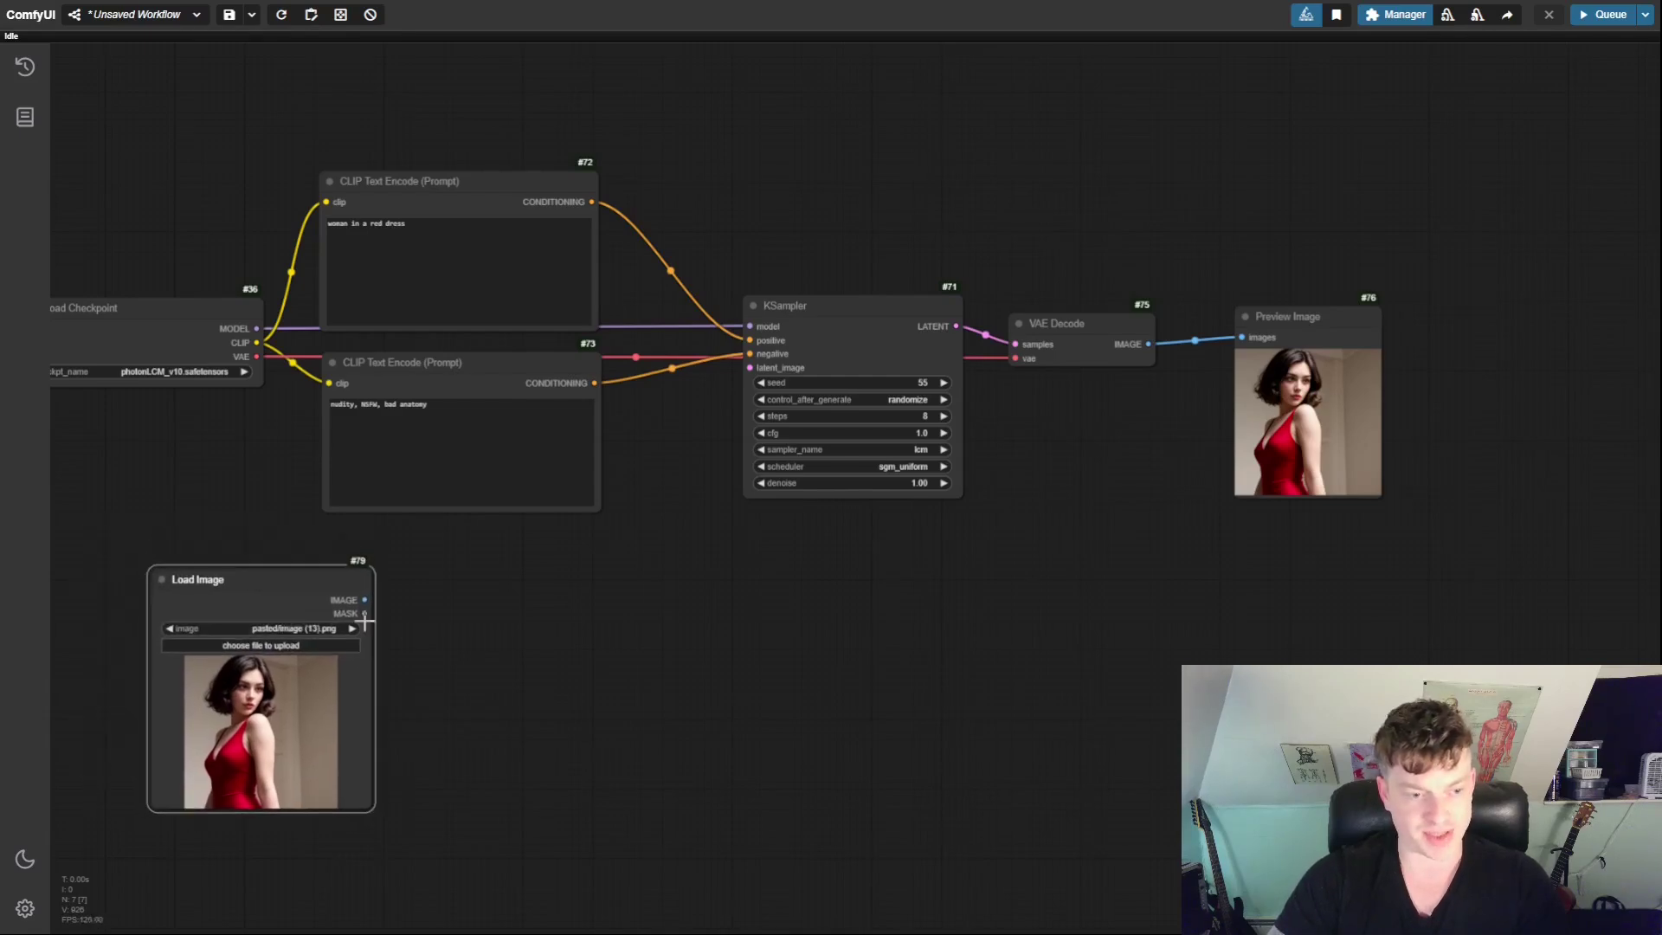
Search nodes for 'loa', then start editing the positive prompt toward a purple galaxy glass bottle
{"action": "double_click", "coordinate": [568, 657]}
{"action": "type", "text": "loa"}
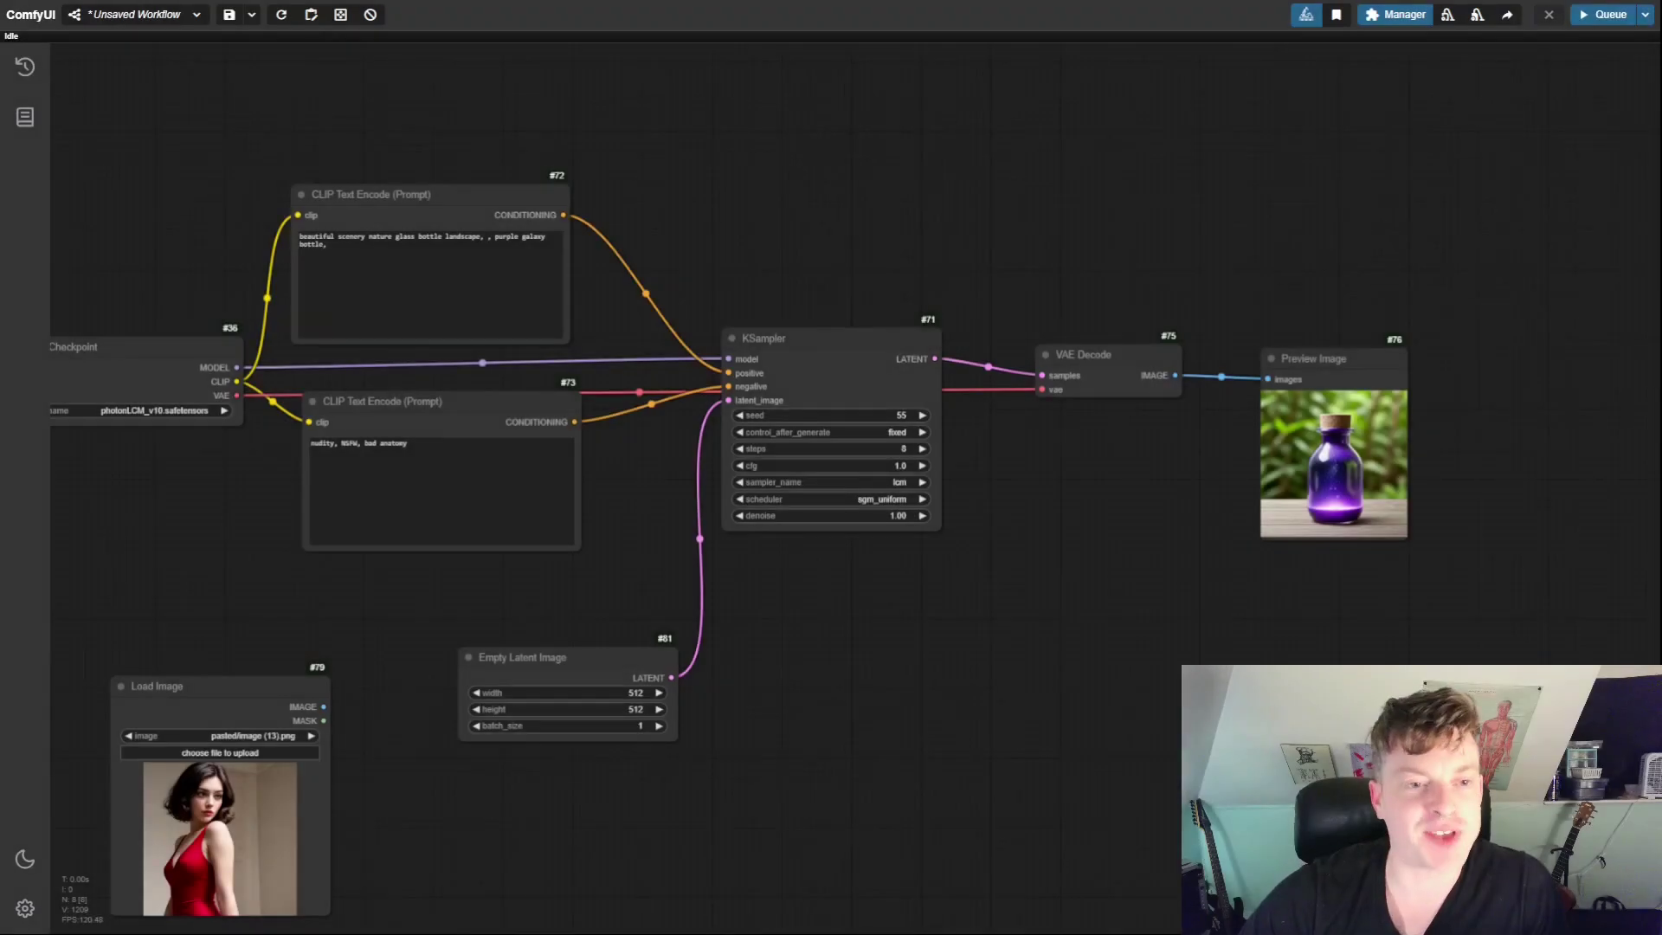
{"action": "left_click_drag", "start_coordinate": [444, 218], "coordinate": [466, 223]}
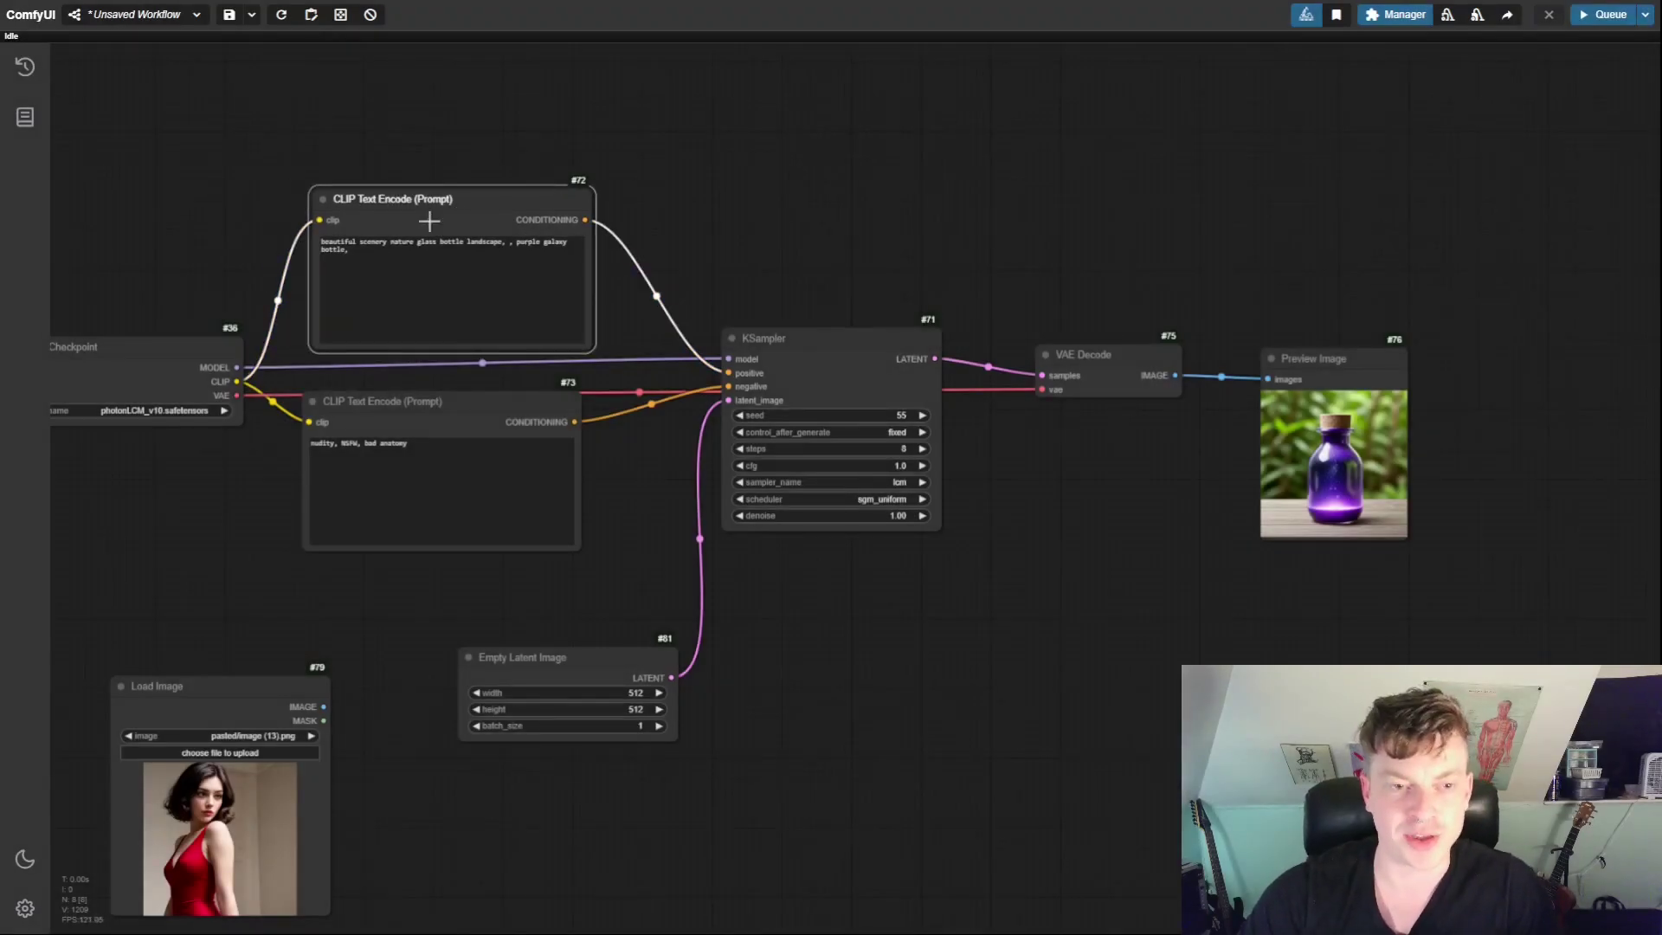
{"action": "left_click", "coordinate": [414, 243]}
Select the prompt text and rearrange the decode, preview, Empty Latent Image and Load Image nodes
{"action": "key", "text": "ctrl+a"}
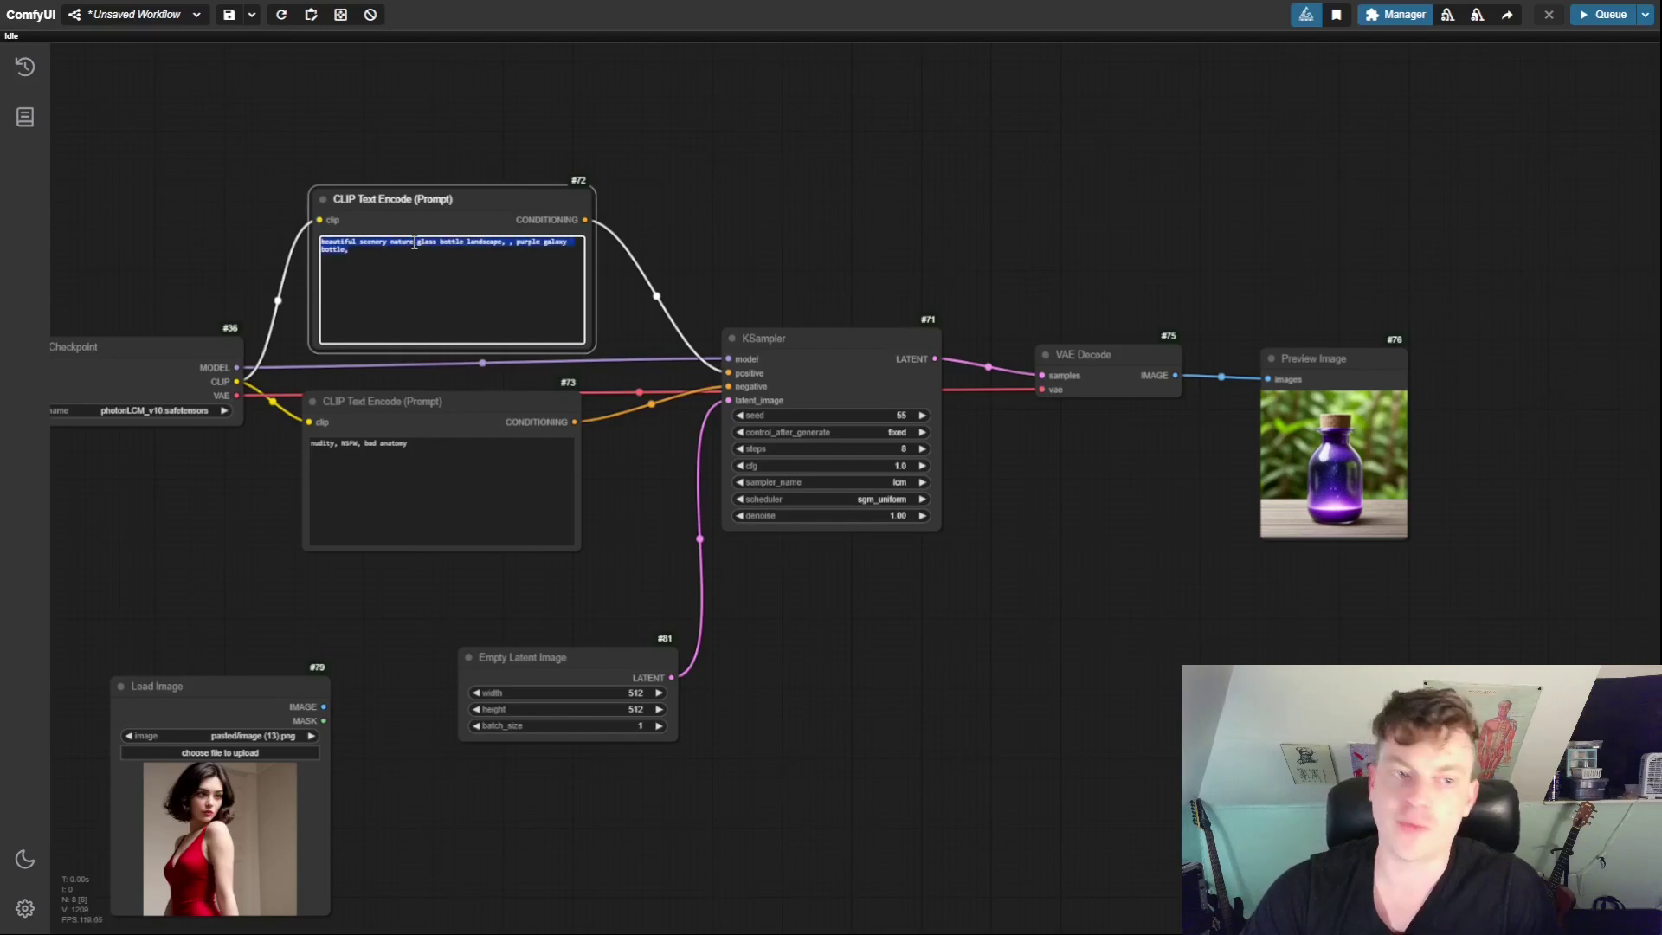
{"action": "left_click_drag", "start_coordinate": [1325, 370], "coordinate": [1271, 308]}
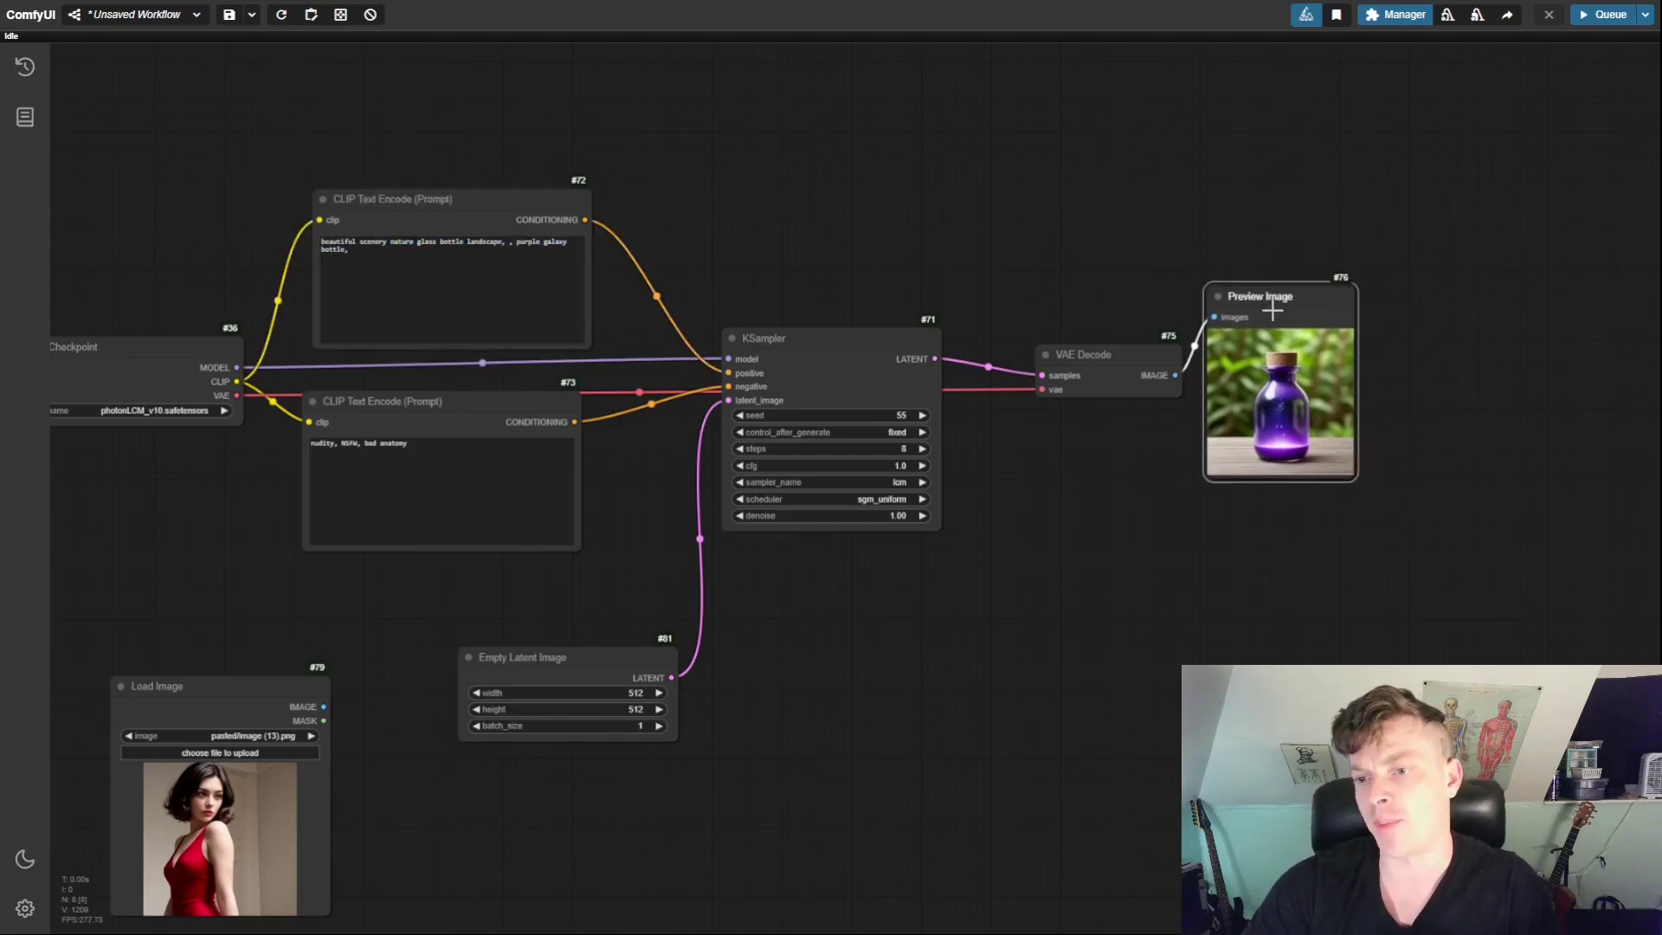
{"action": "left_click_drag", "start_coordinate": [1135, 361], "coordinate": [1097, 333]}
{"action": "left_click_drag", "start_coordinate": [1246, 297], "coordinate": [1251, 337]}
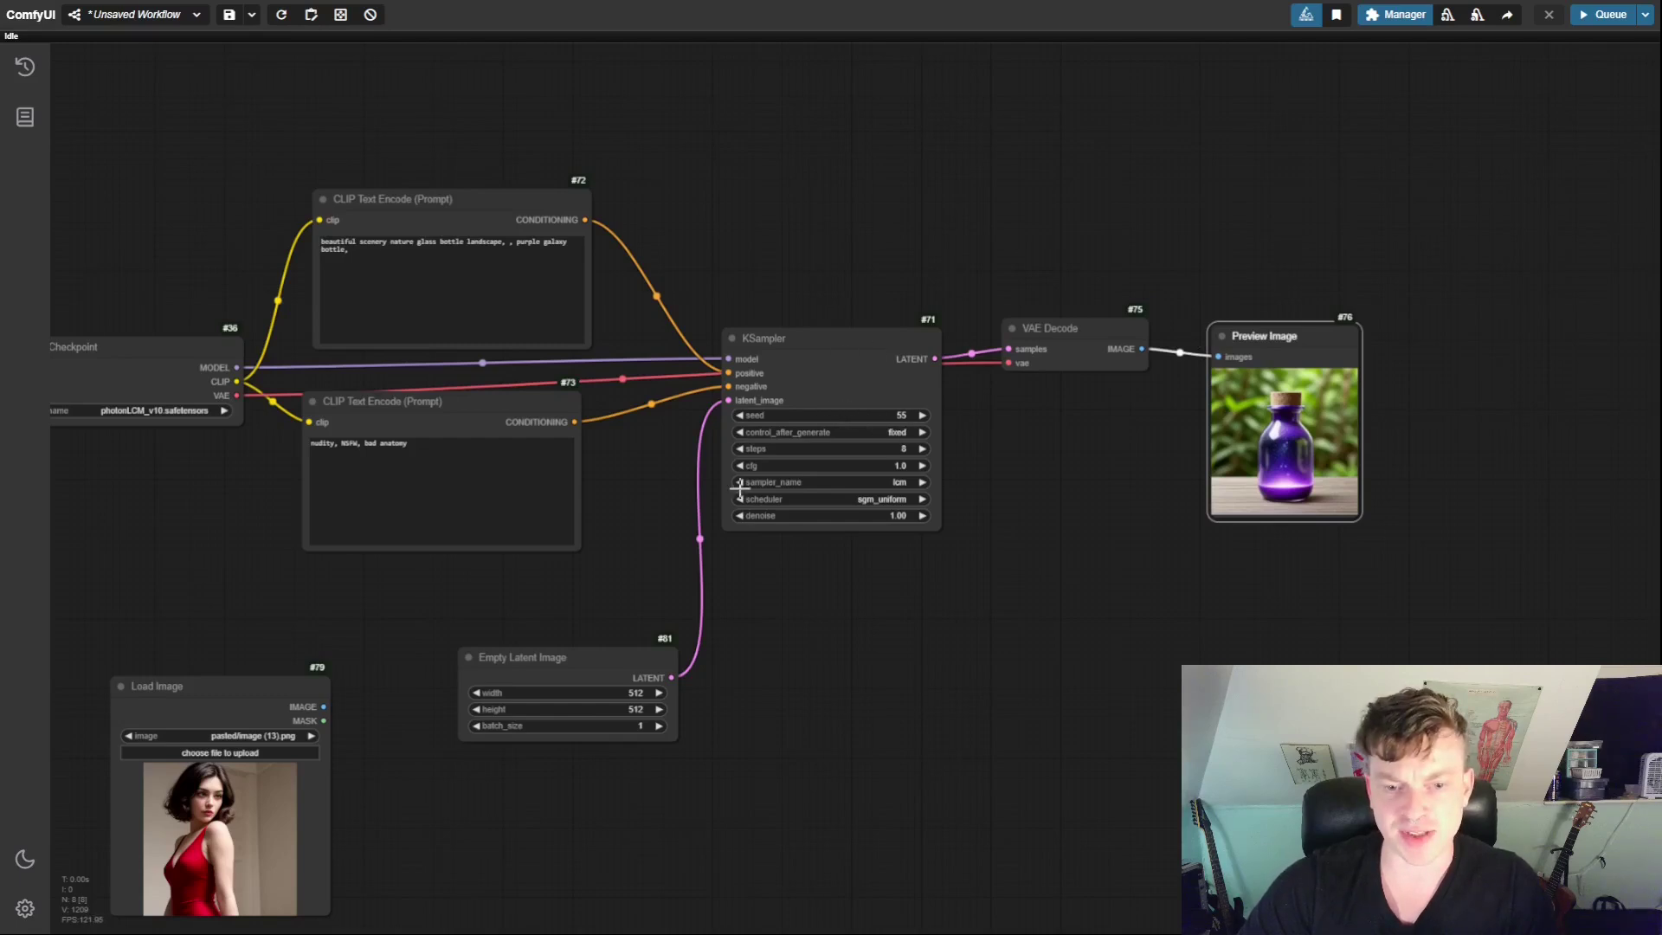
{"action": "left_click_drag", "start_coordinate": [547, 674], "coordinate": [760, 748]}
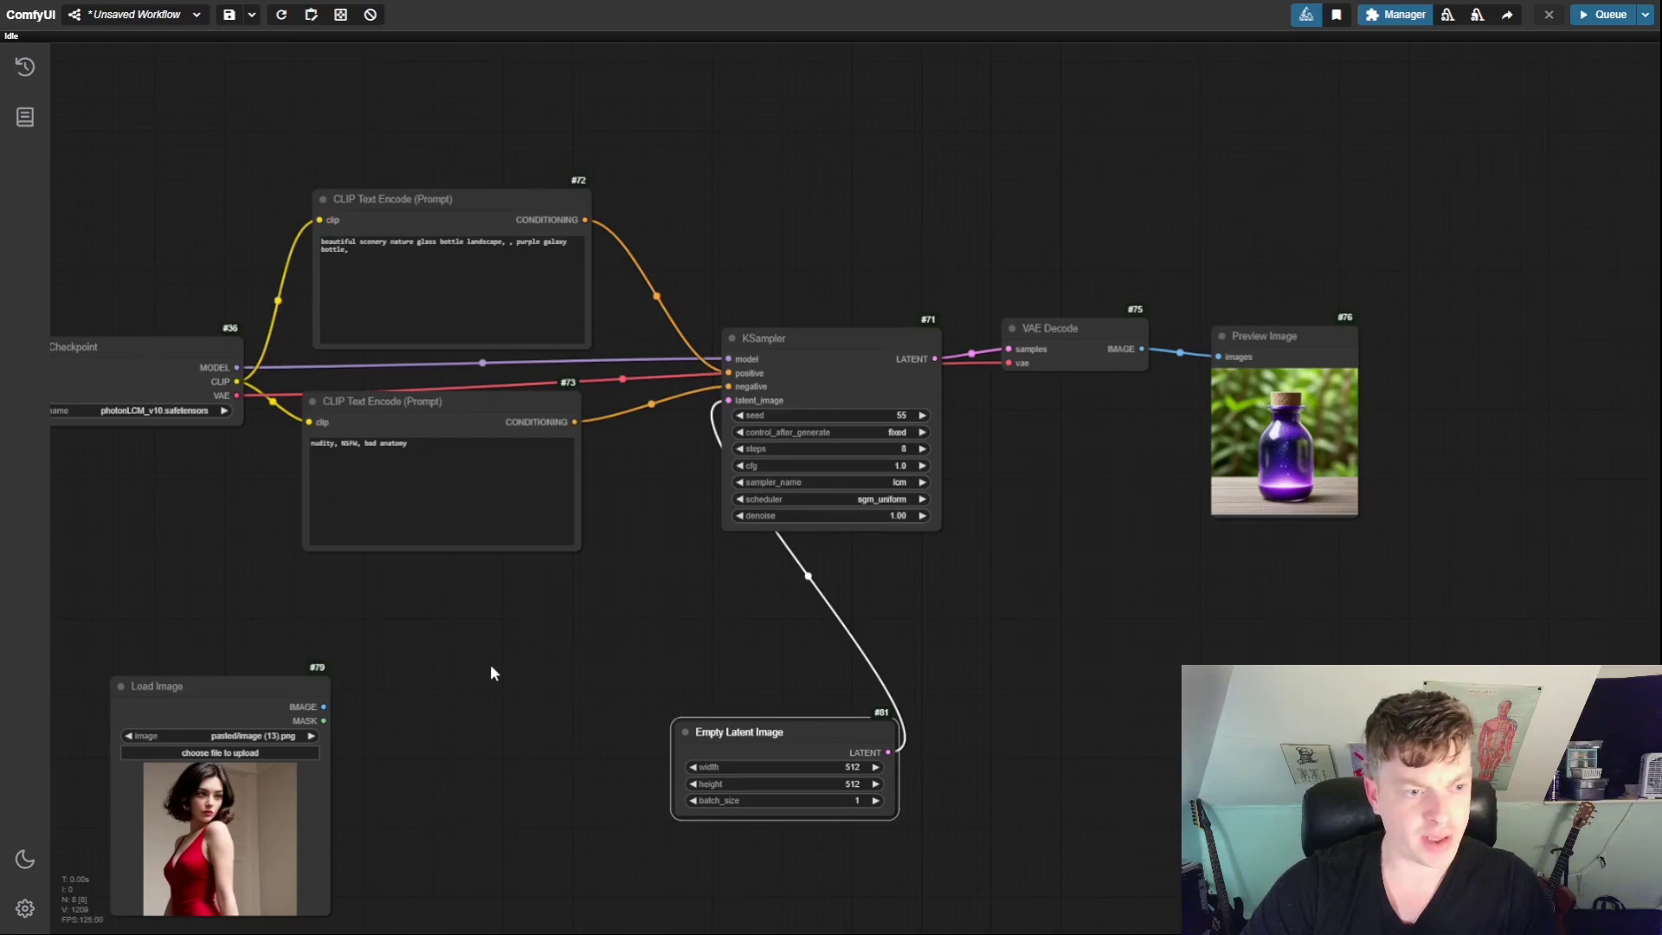
{"action": "left_click_drag", "start_coordinate": [186, 686], "coordinate": [196, 588]}
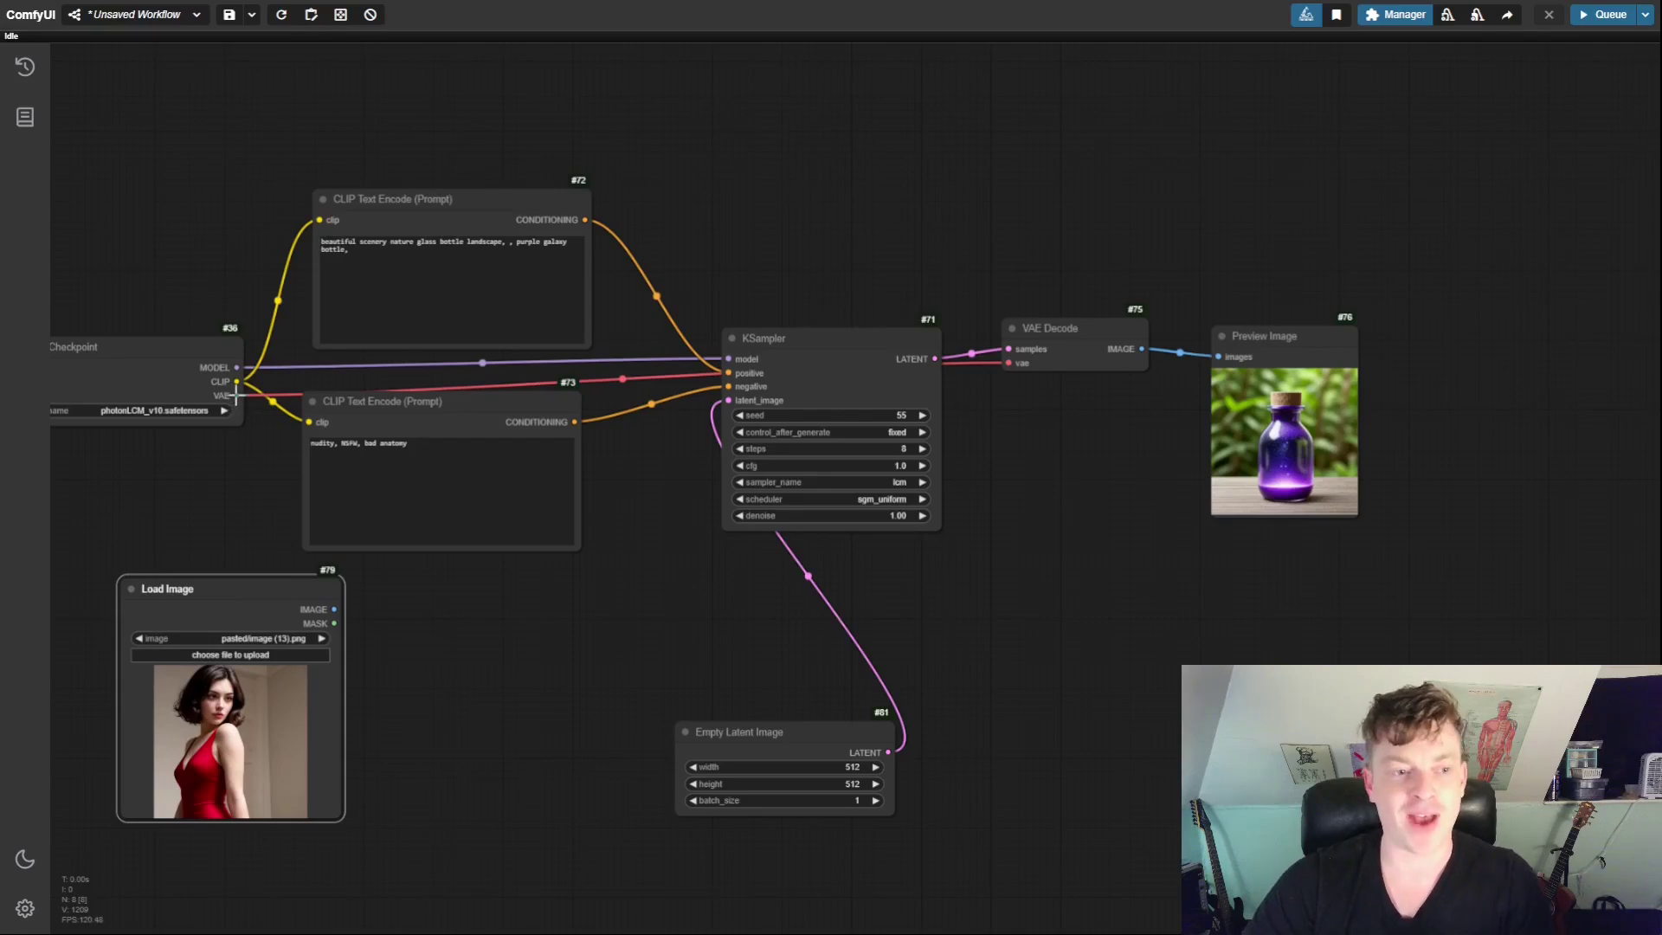
Add a VAE Encode node from the checkpoint VAE, wire Load Image into KSampler latent_image, and queue
{"action": "left_click_drag", "start_coordinate": [236, 396], "coordinate": [490, 632]}
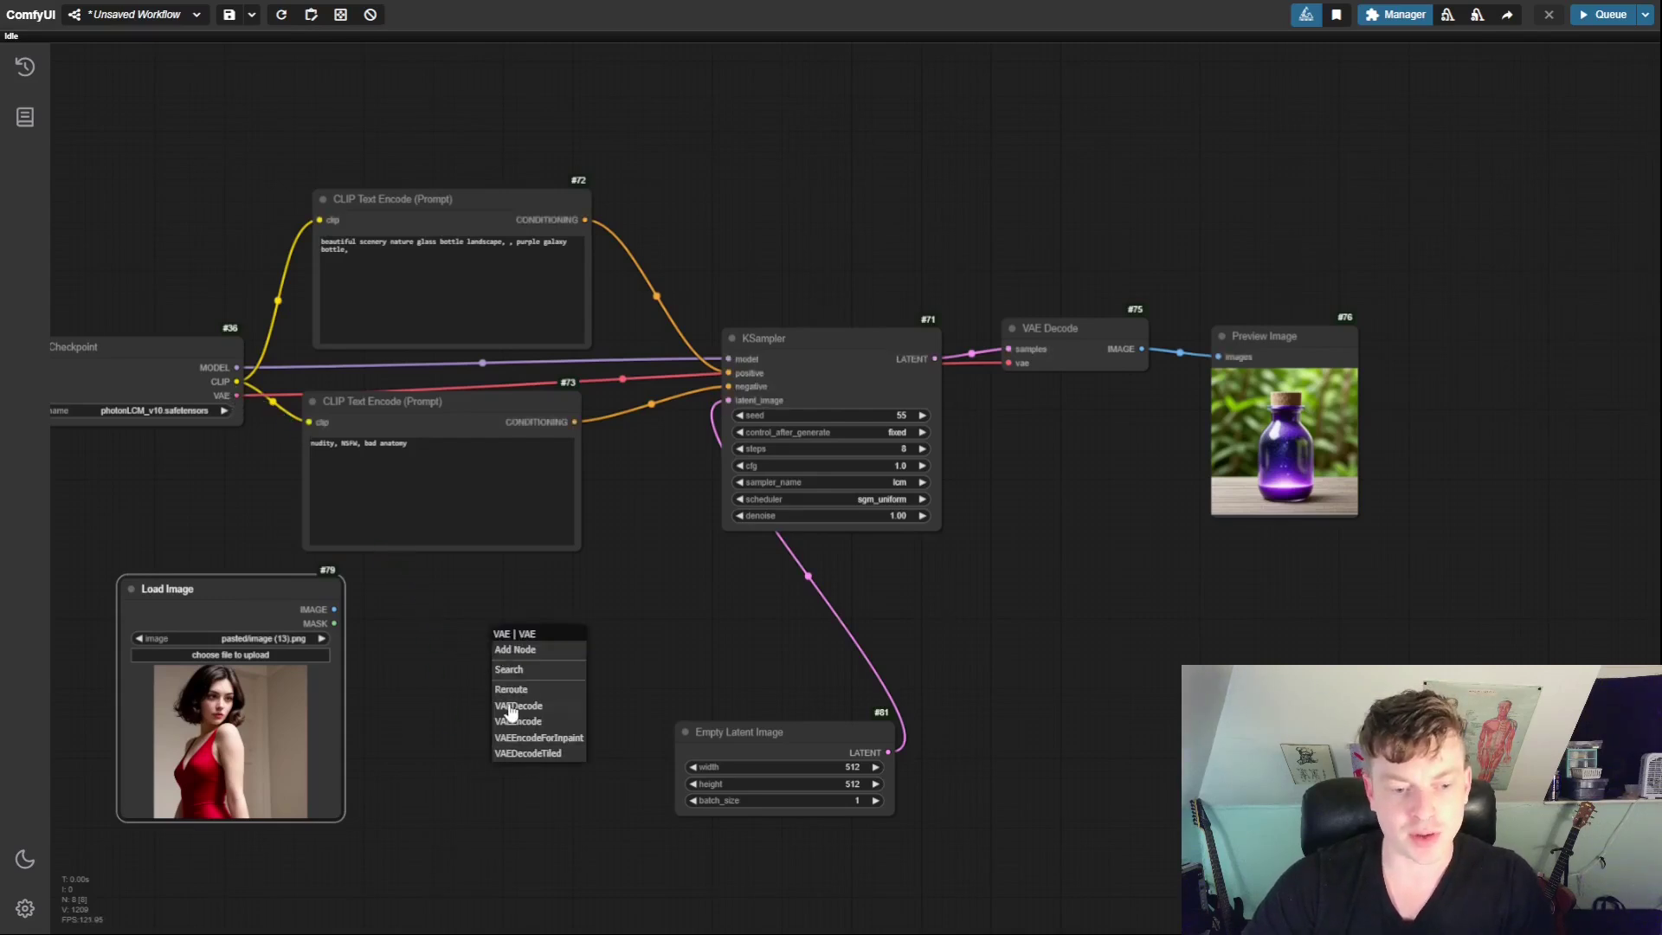
{"action": "left_click", "coordinate": [525, 721]}
{"action": "left_click", "coordinate": [505, 656]}
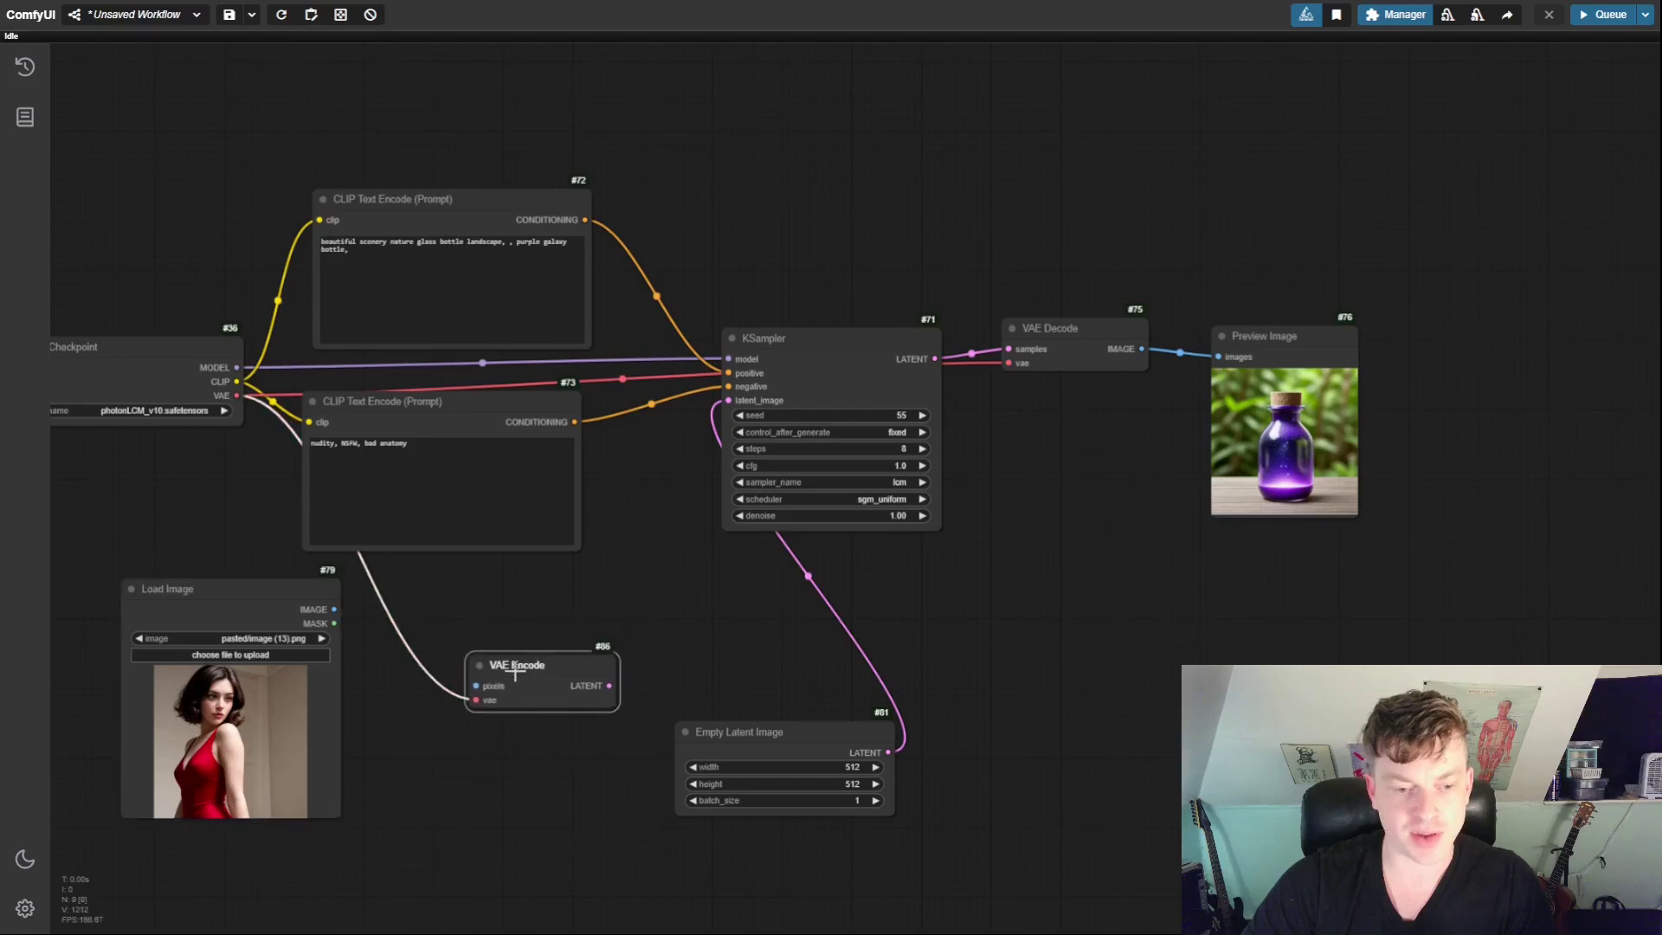
{"action": "left_click_drag", "start_coordinate": [334, 609], "coordinate": [476, 686]}
{"action": "left_click_drag", "start_coordinate": [610, 686], "coordinate": [729, 400]}
{"action": "left_click", "coordinate": [1591, 16]}
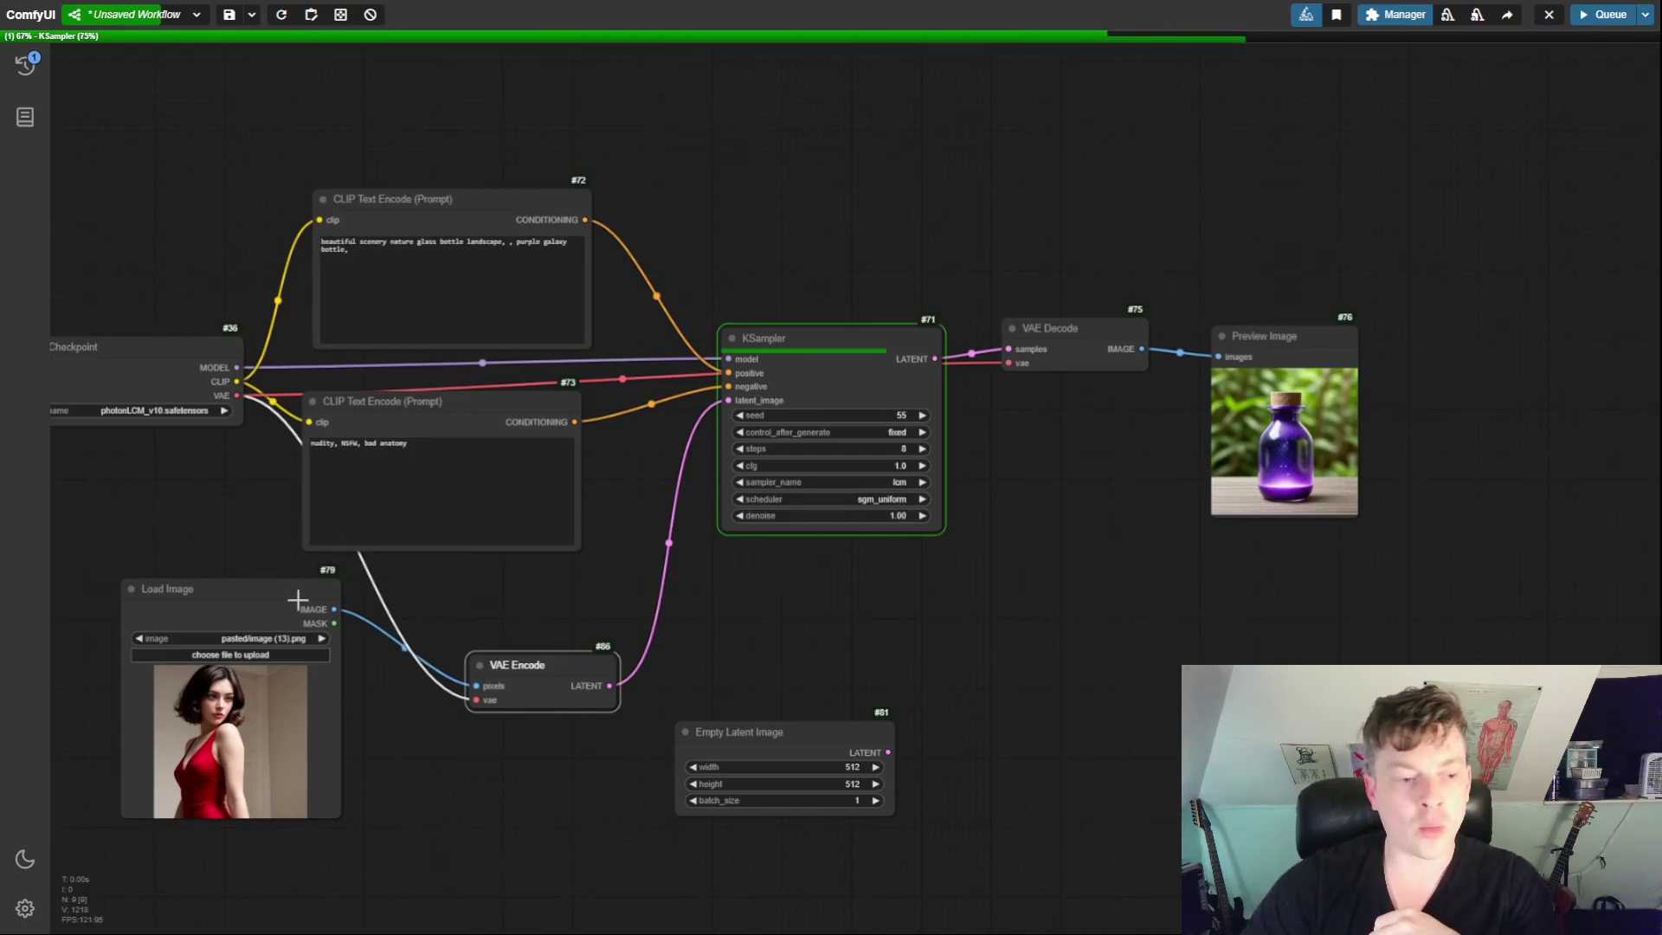
Tidy the Load Image and Preview Image nodes, then lower KSampler denoise to 0.63
{"action": "mouse_move", "coordinate": [295, 594]}
{"action": "left_mouse_down"}
{"action": "mouse_move", "coordinate": [382, 621]}
{"action": "mouse_move", "coordinate": [291, 617]}
{"action": "mouse_move", "coordinate": [307, 616]}
{"action": "left_mouse_up"}
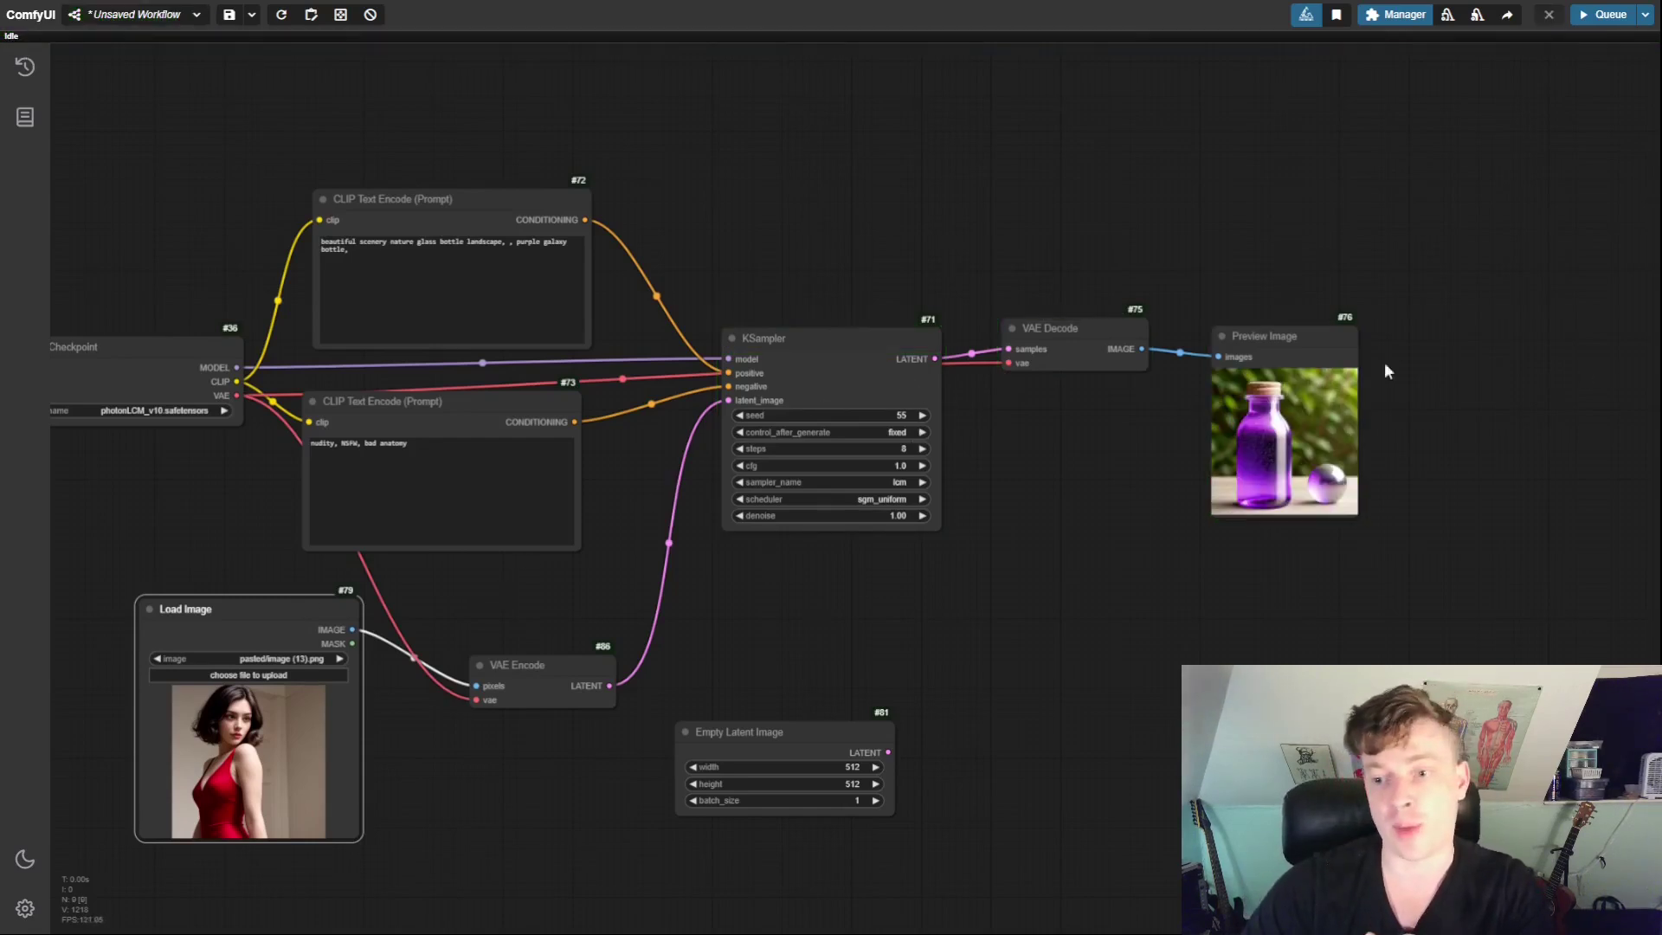
{"action": "left_click_drag", "start_coordinate": [1300, 351], "coordinate": [1277, 347]}
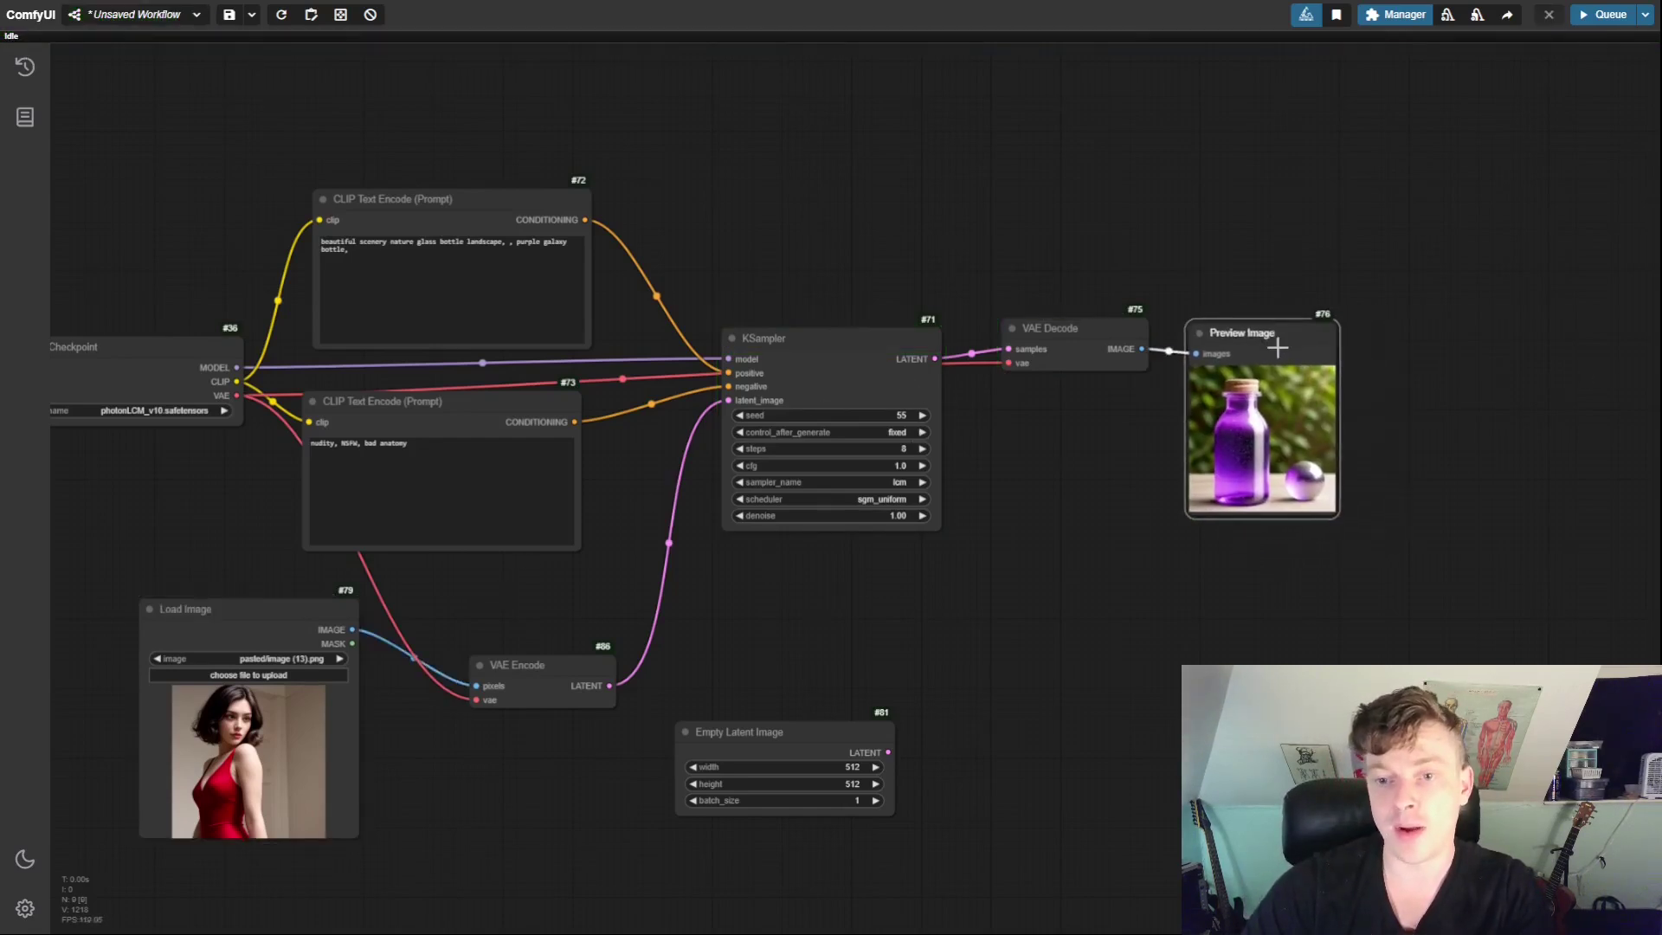
{"action": "left_click", "coordinate": [858, 517]}
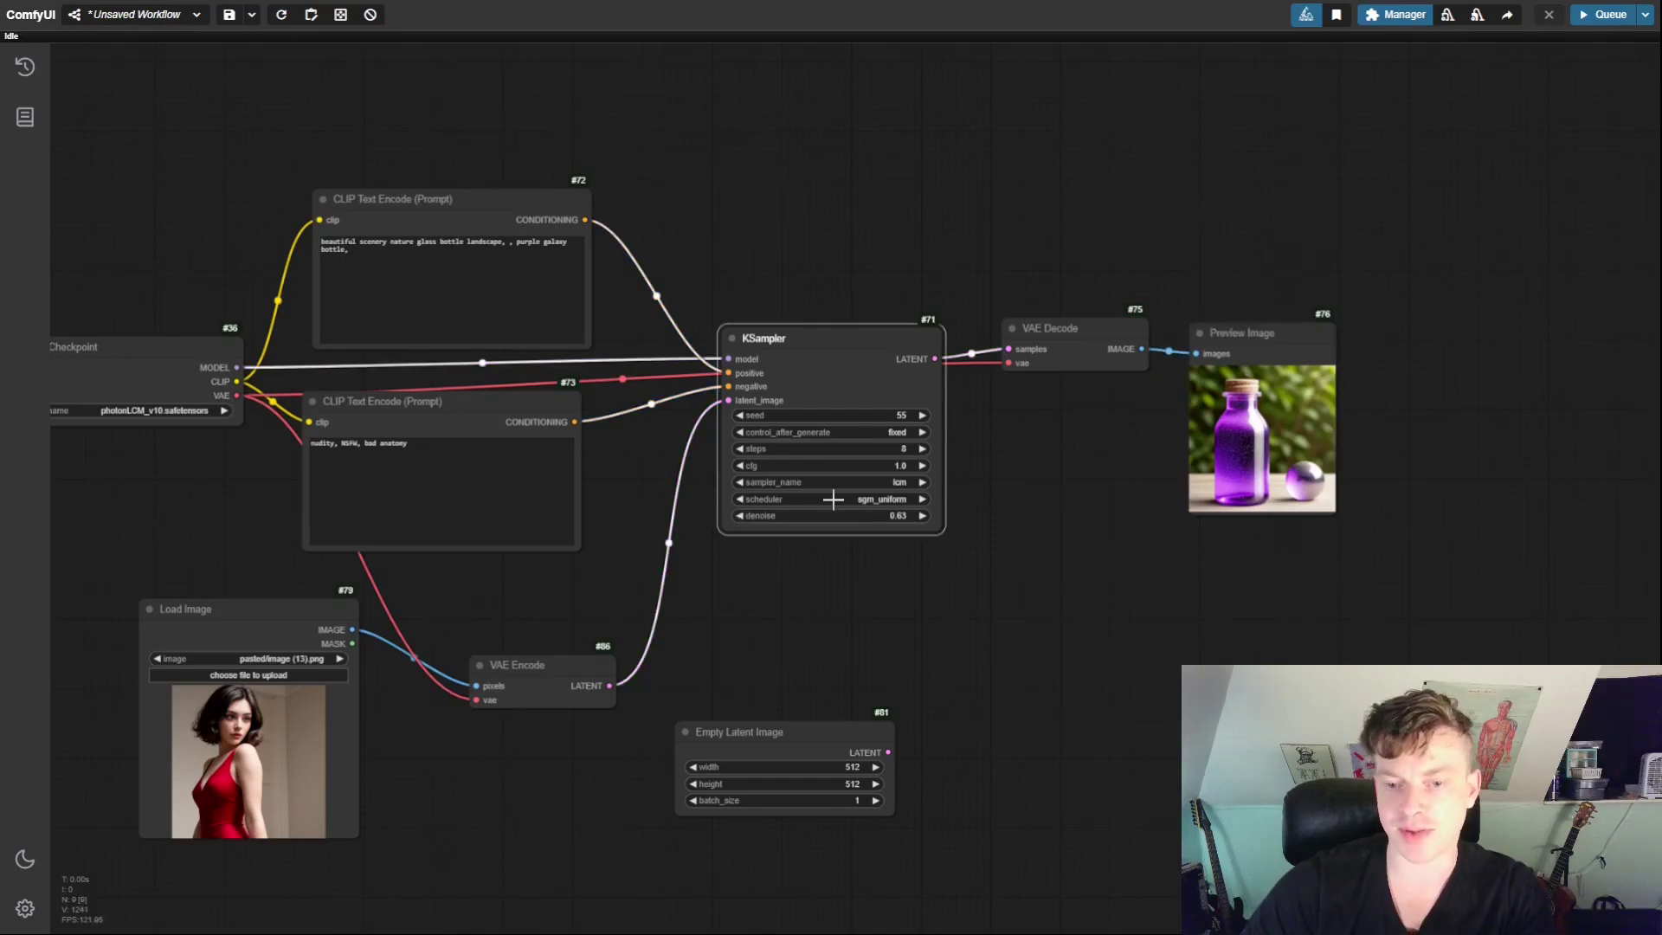
Queue a run at denoise 0.63 while repositioning the Load Image and positive prompt nodes
{"action": "left_click", "coordinate": [1602, 15]}
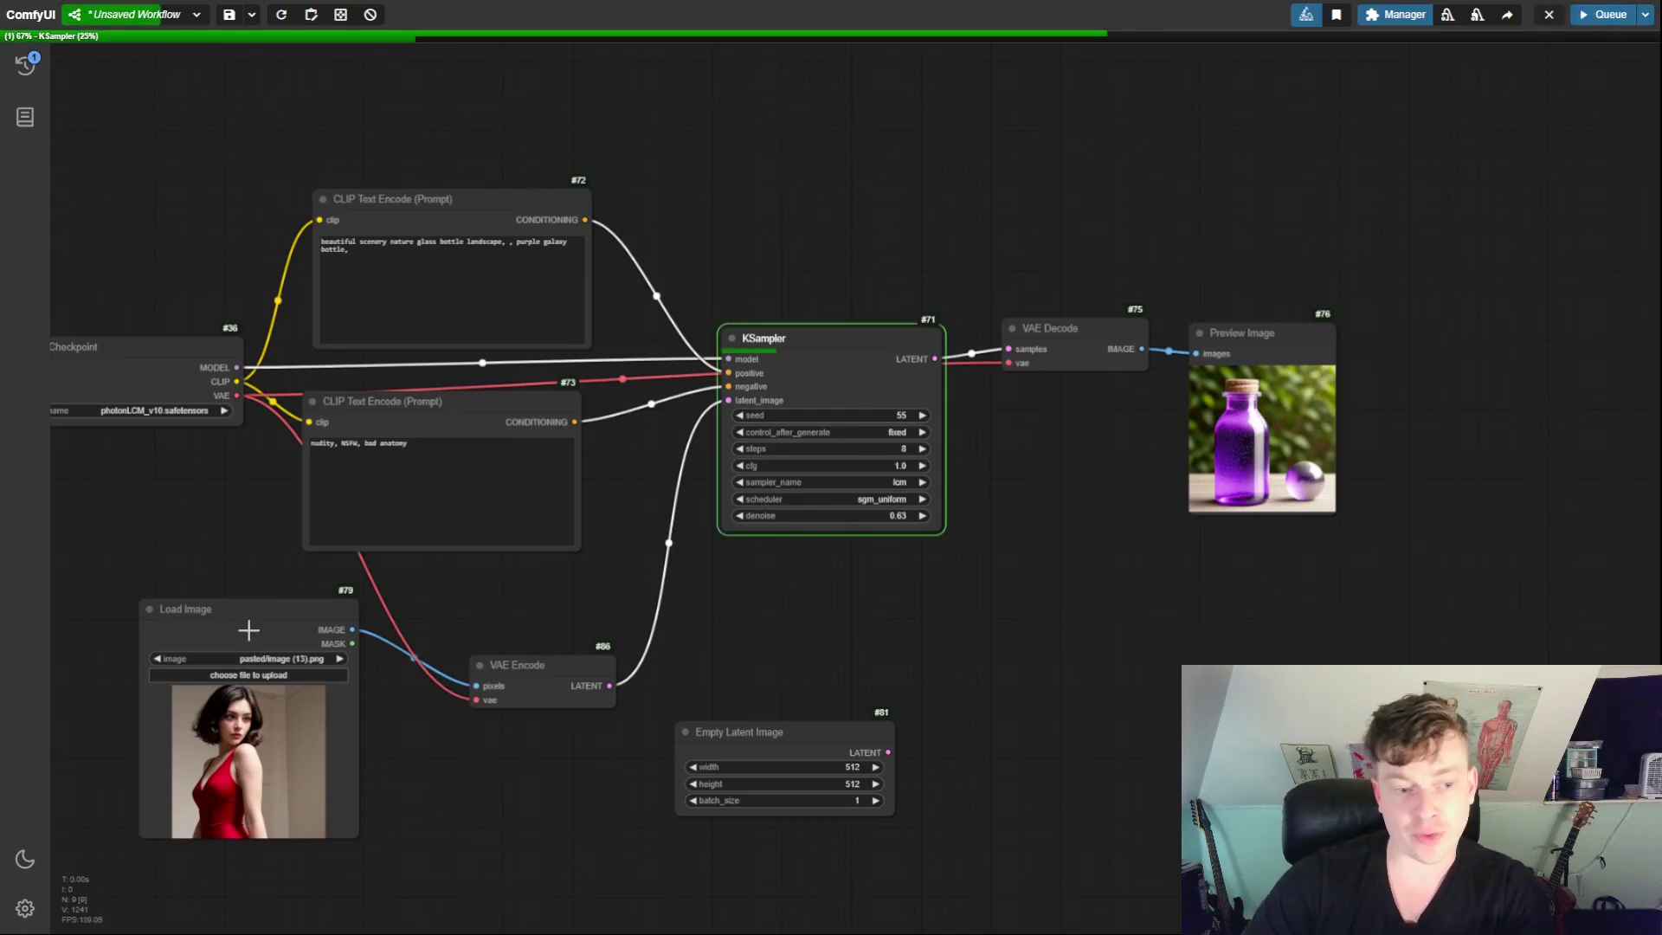
{"action": "mouse_move", "coordinate": [256, 617]}
{"action": "left_mouse_down"}
{"action": "mouse_move", "coordinate": [282, 632]}
{"action": "mouse_move", "coordinate": [269, 615]}
{"action": "left_mouse_up"}
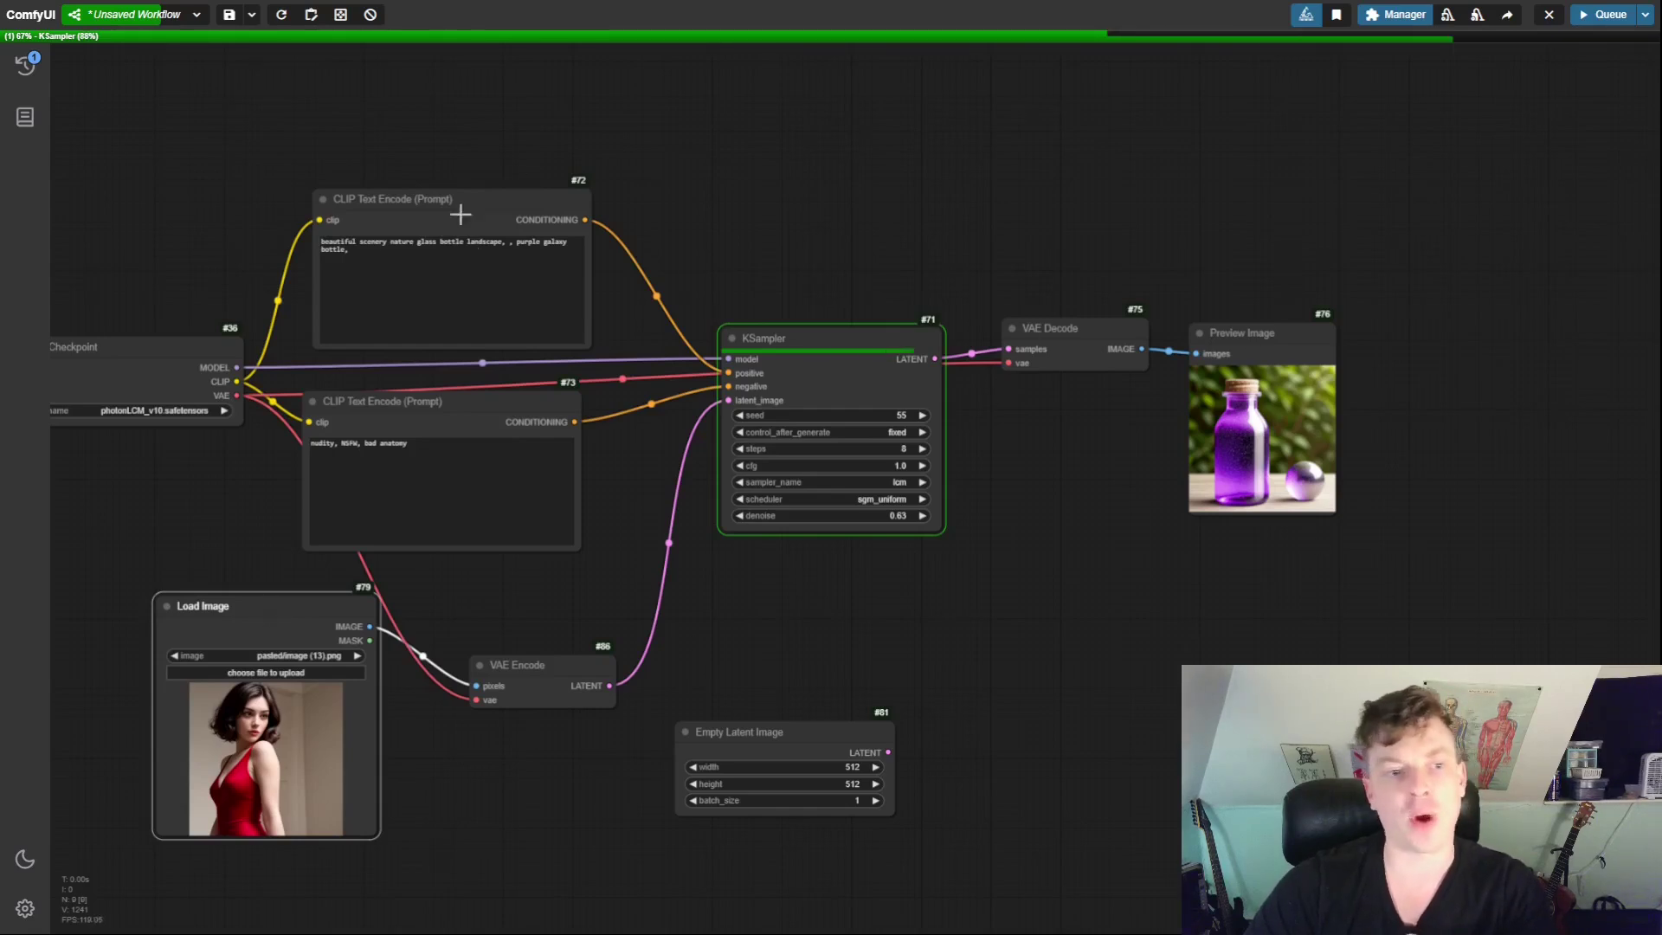
{"action": "mouse_move", "coordinate": [464, 211]}
{"action": "left_mouse_down"}
{"action": "mouse_move", "coordinate": [445, 173]}
{"action": "mouse_move", "coordinate": [442, 230]}
{"action": "left_mouse_up"}
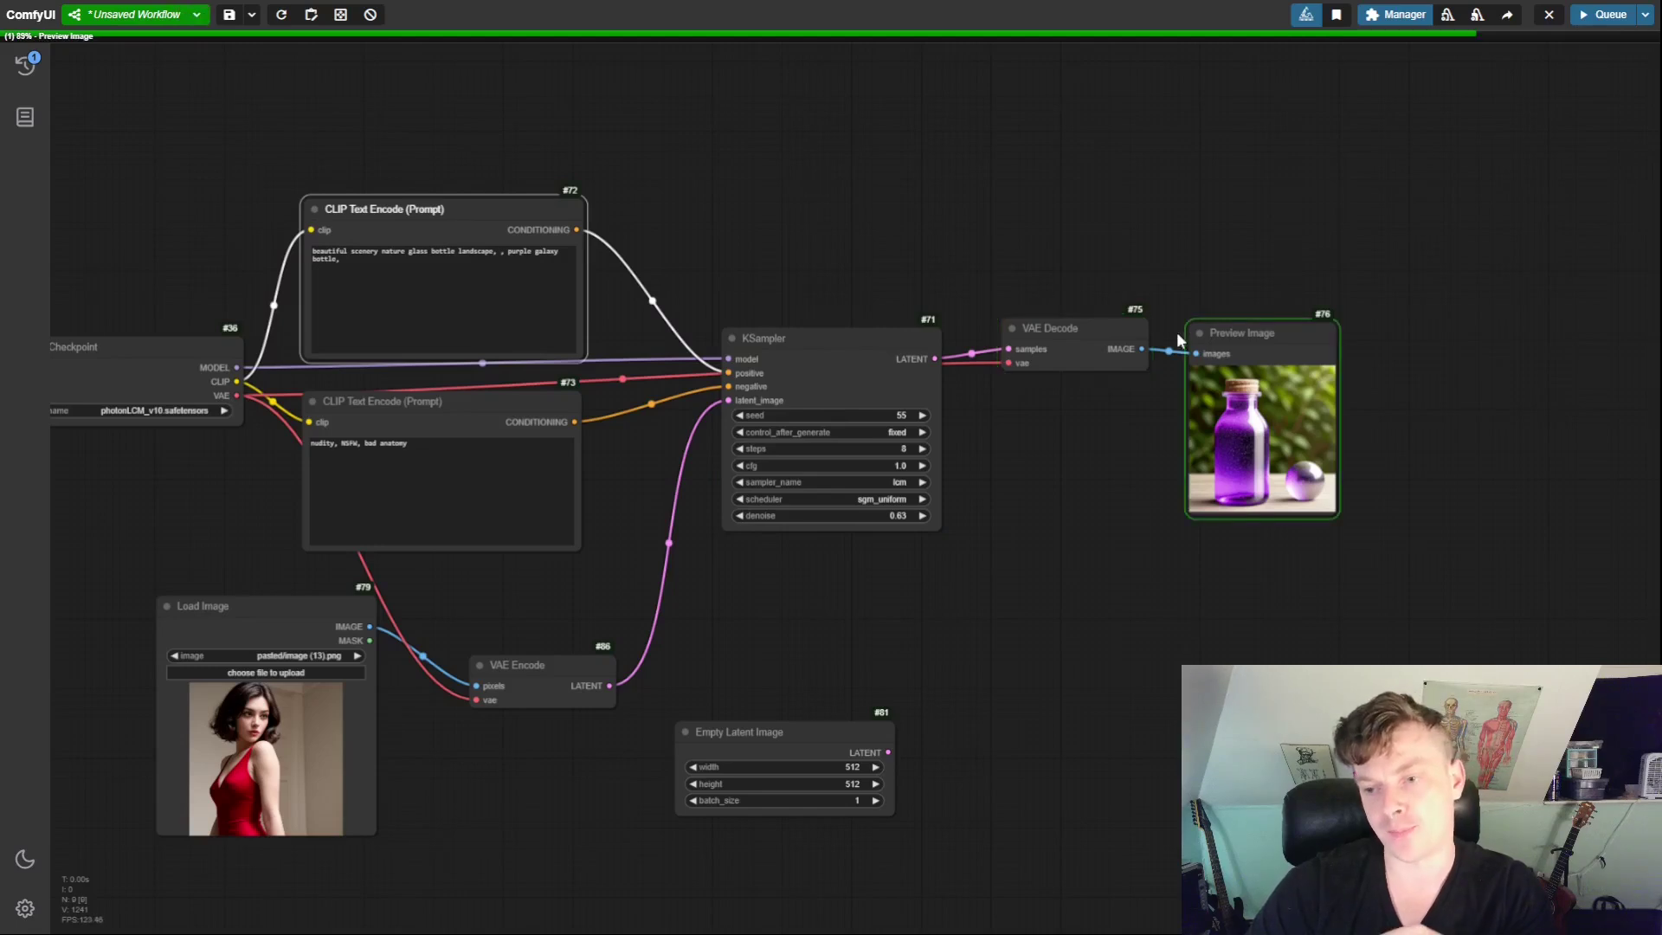
{"action": "scroll", "coordinate": [1275, 414], "scroll_direction": "up", "scroll_amount": 1}
{"action": "scroll", "coordinate": [1176, 402], "scroll_direction": "down", "scroll_amount": 1}
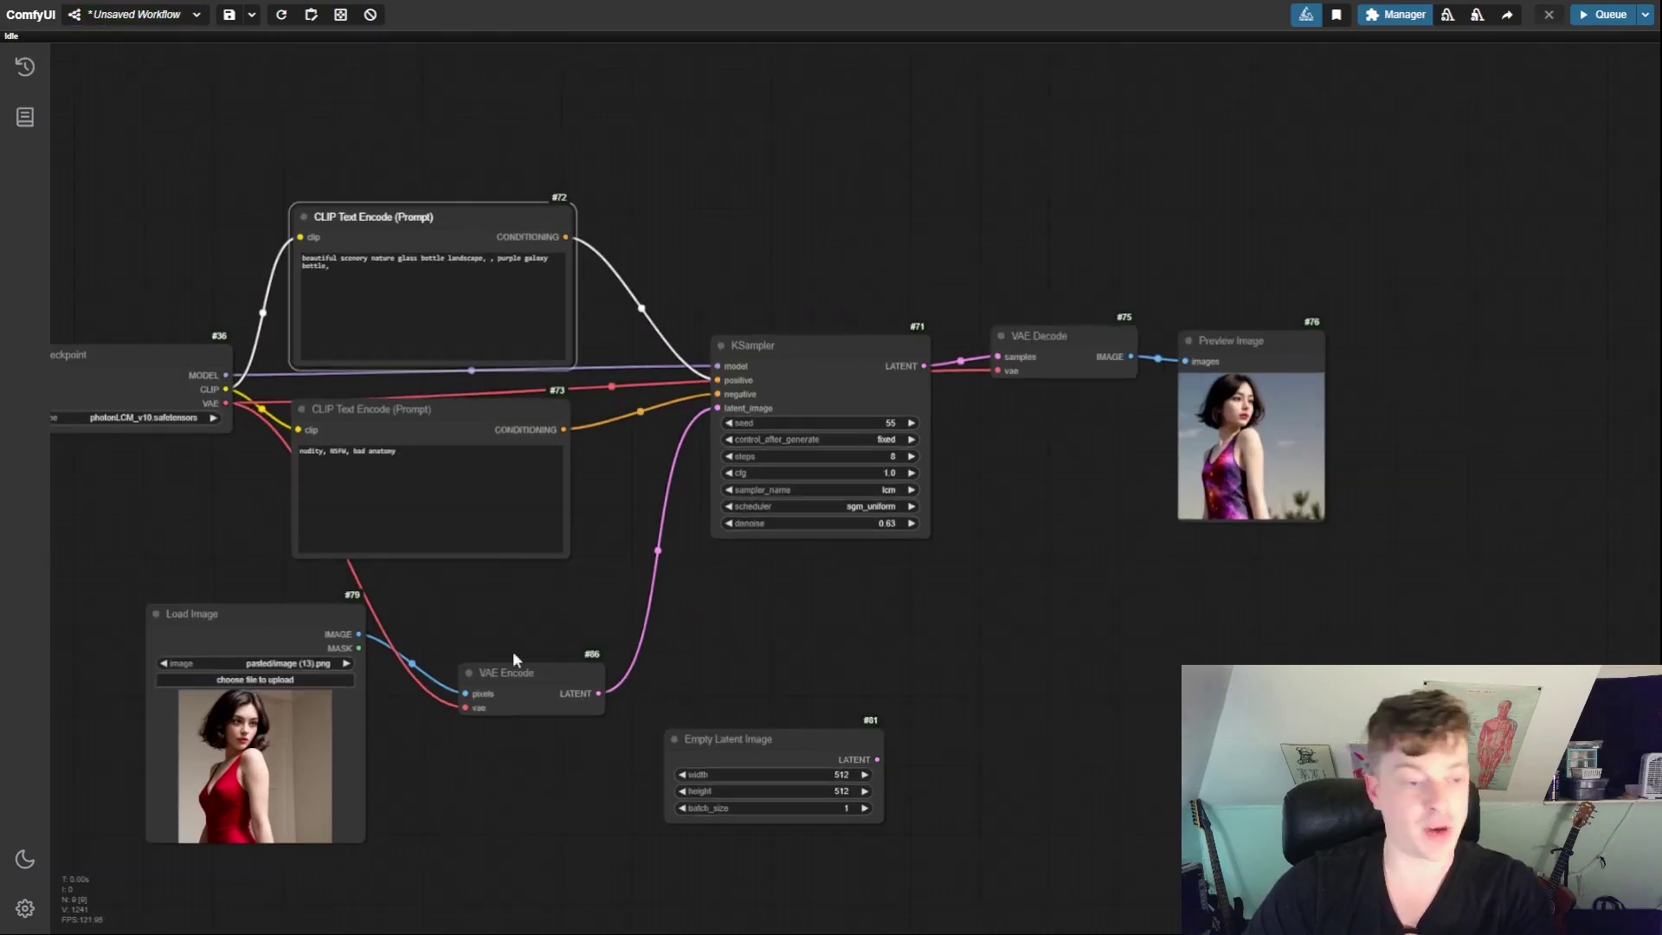
{"action": "mouse_move", "coordinate": [246, 633]}
{"action": "left_mouse_down"}
{"action": "mouse_move", "coordinate": [237, 615]}
{"action": "mouse_move", "coordinate": [260, 630]}
{"action": "left_mouse_up"}
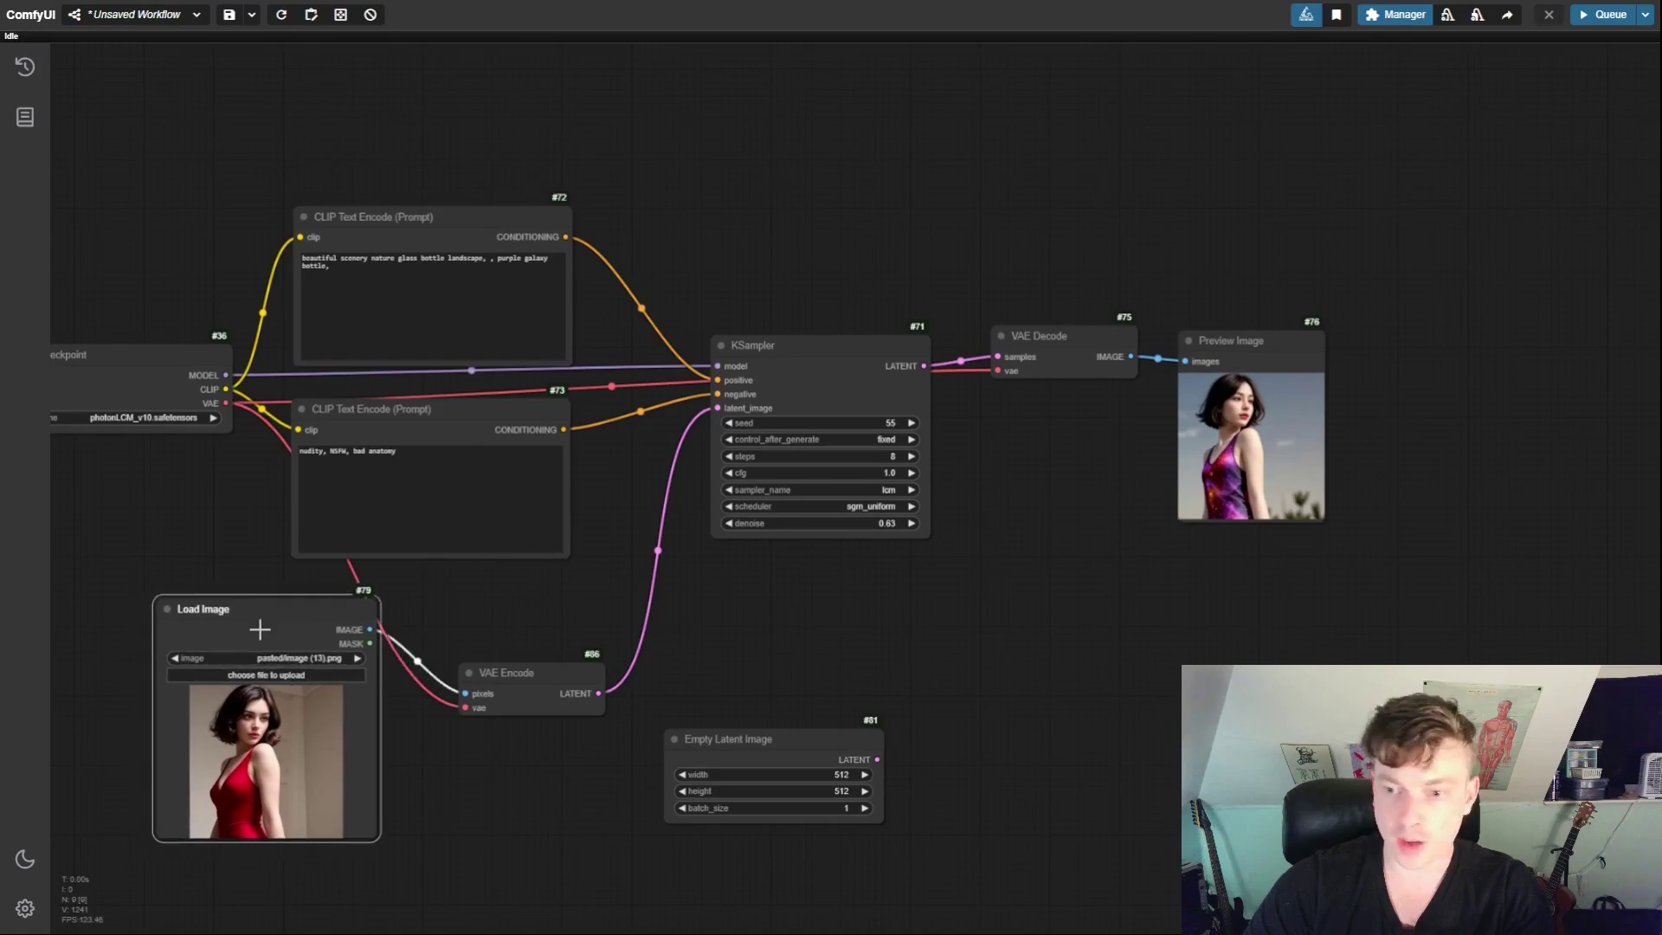
{"action": "left_click", "coordinate": [885, 526]}
Set KSampler denoise to 0.00 and queue a run to reproduce the red-dress photo
{"action": "left_click_drag", "start_coordinate": [885, 526], "coordinate": [781, 529]}
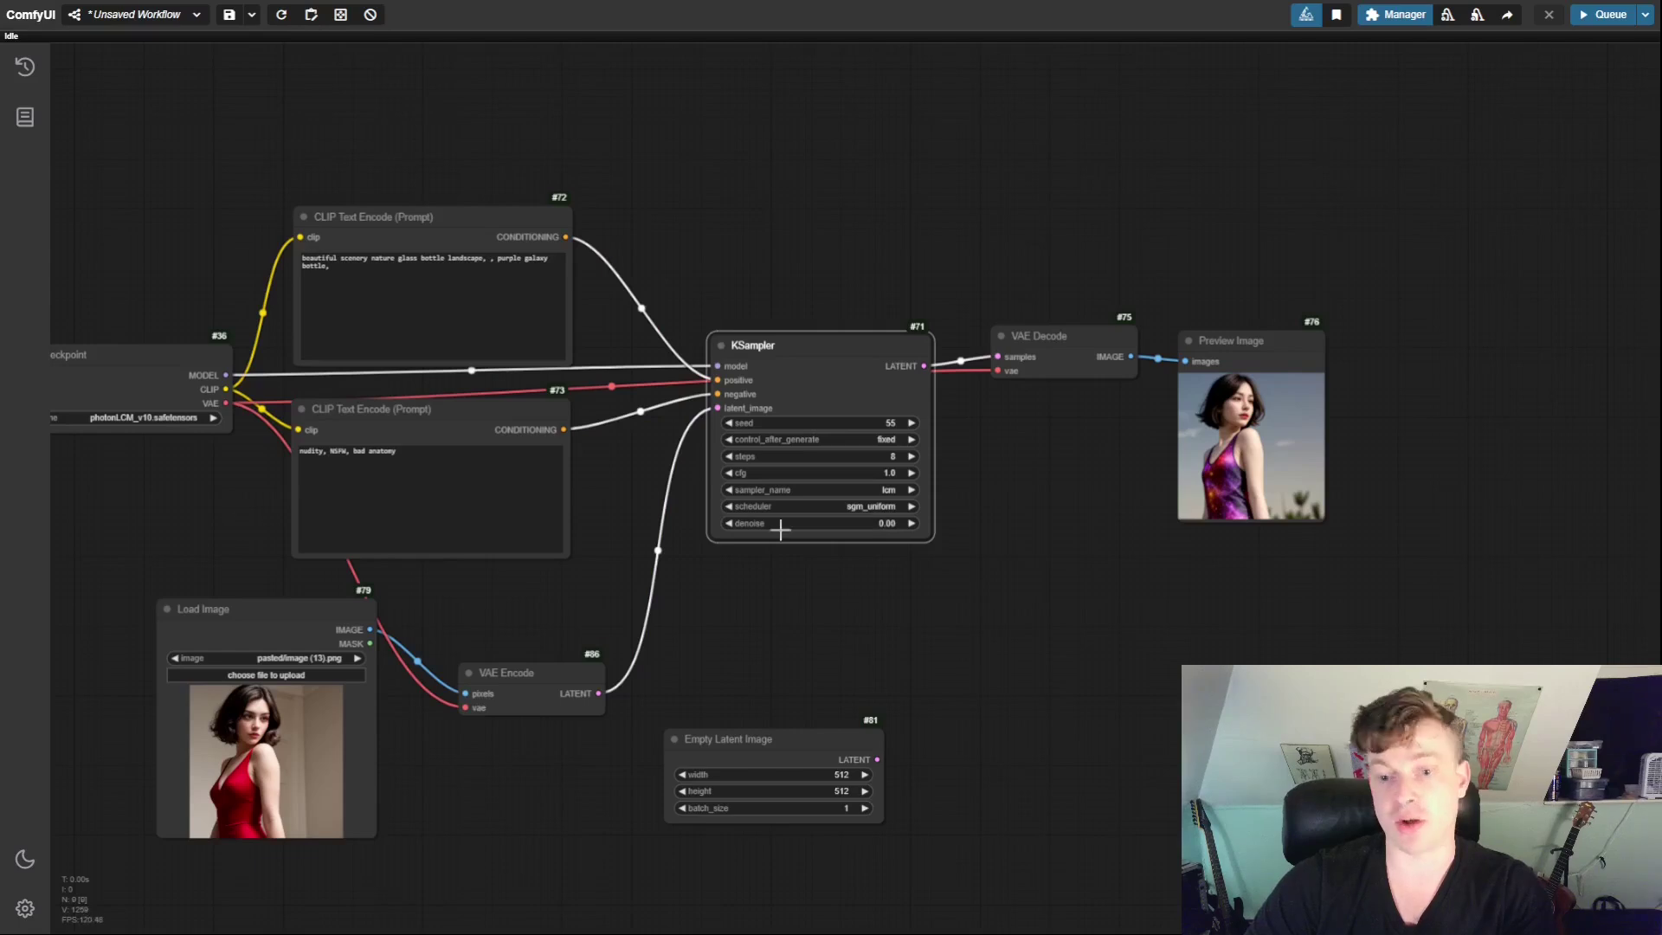
{"action": "left_click", "coordinate": [1619, 11]}
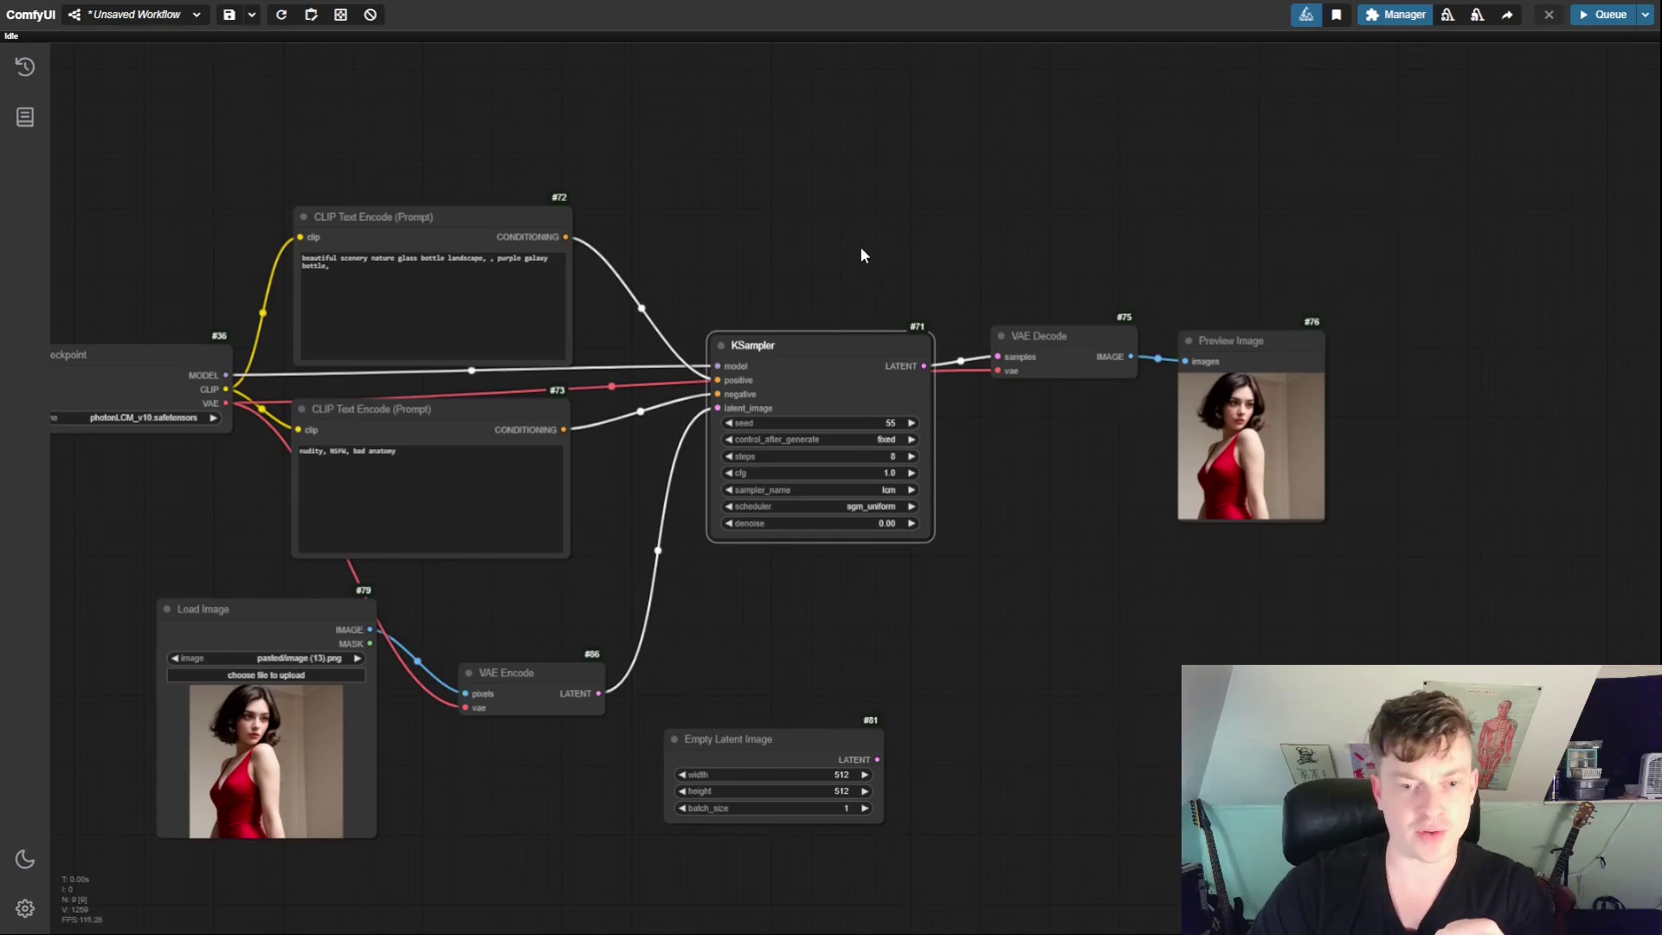
{"action": "left_click_drag", "start_coordinate": [833, 263], "coordinate": [973, 248]}
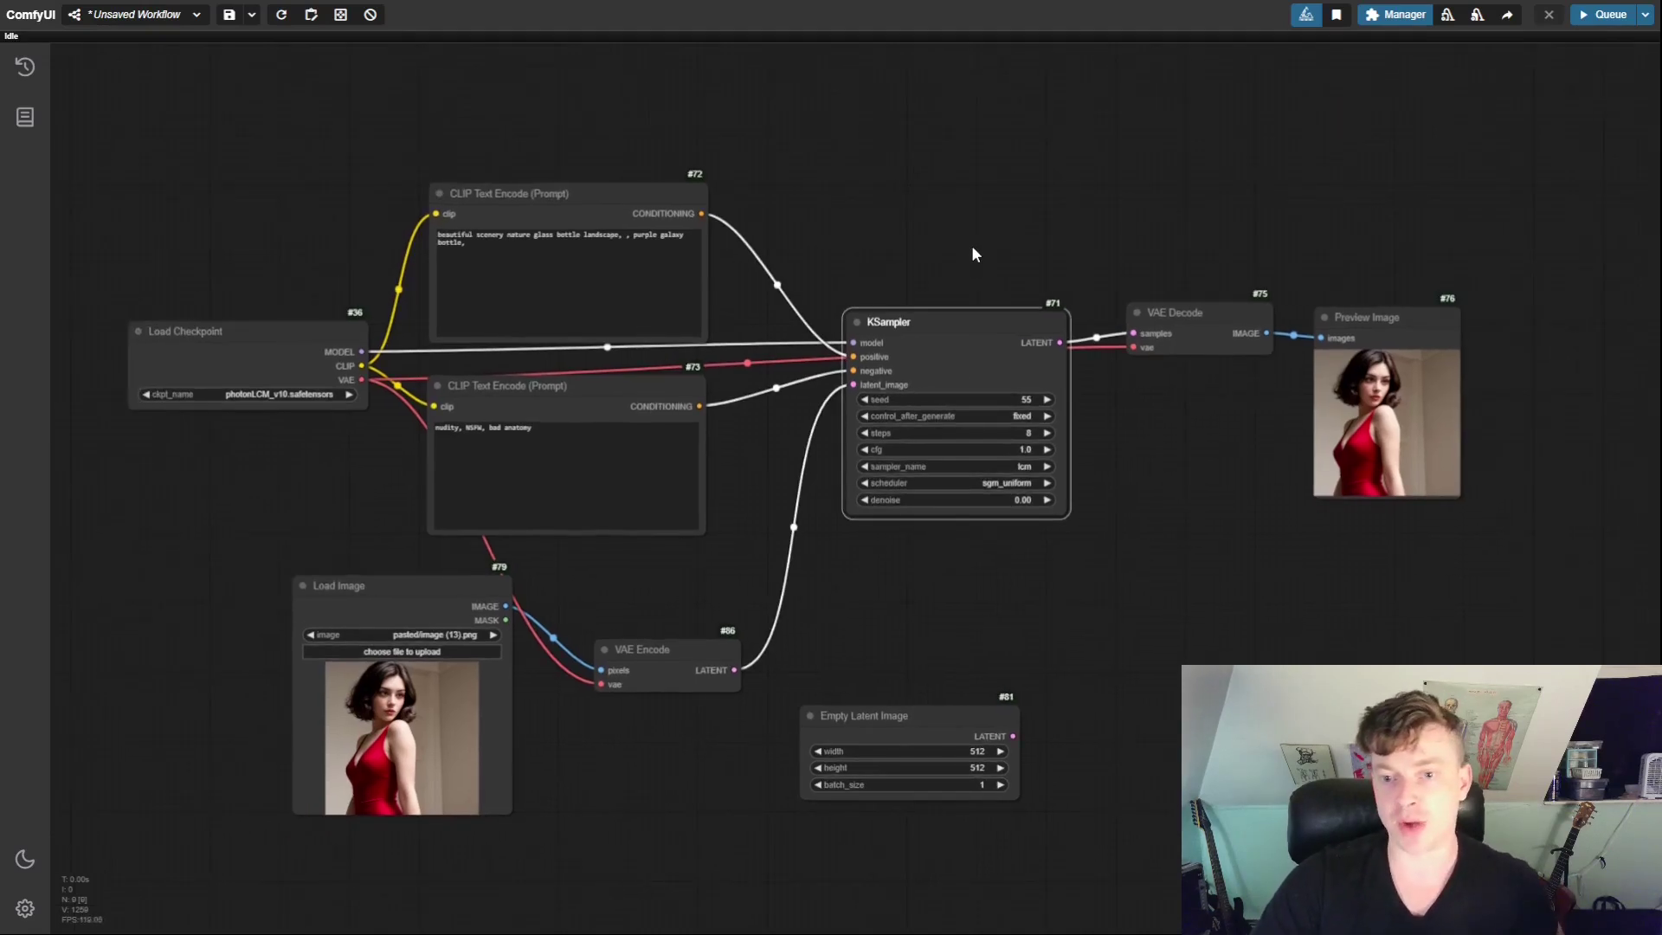
Raise KSampler denoise to 0.82 and queue another generation
{"action": "scroll", "coordinate": [973, 251], "scroll_direction": "down", "scroll_amount": 2}
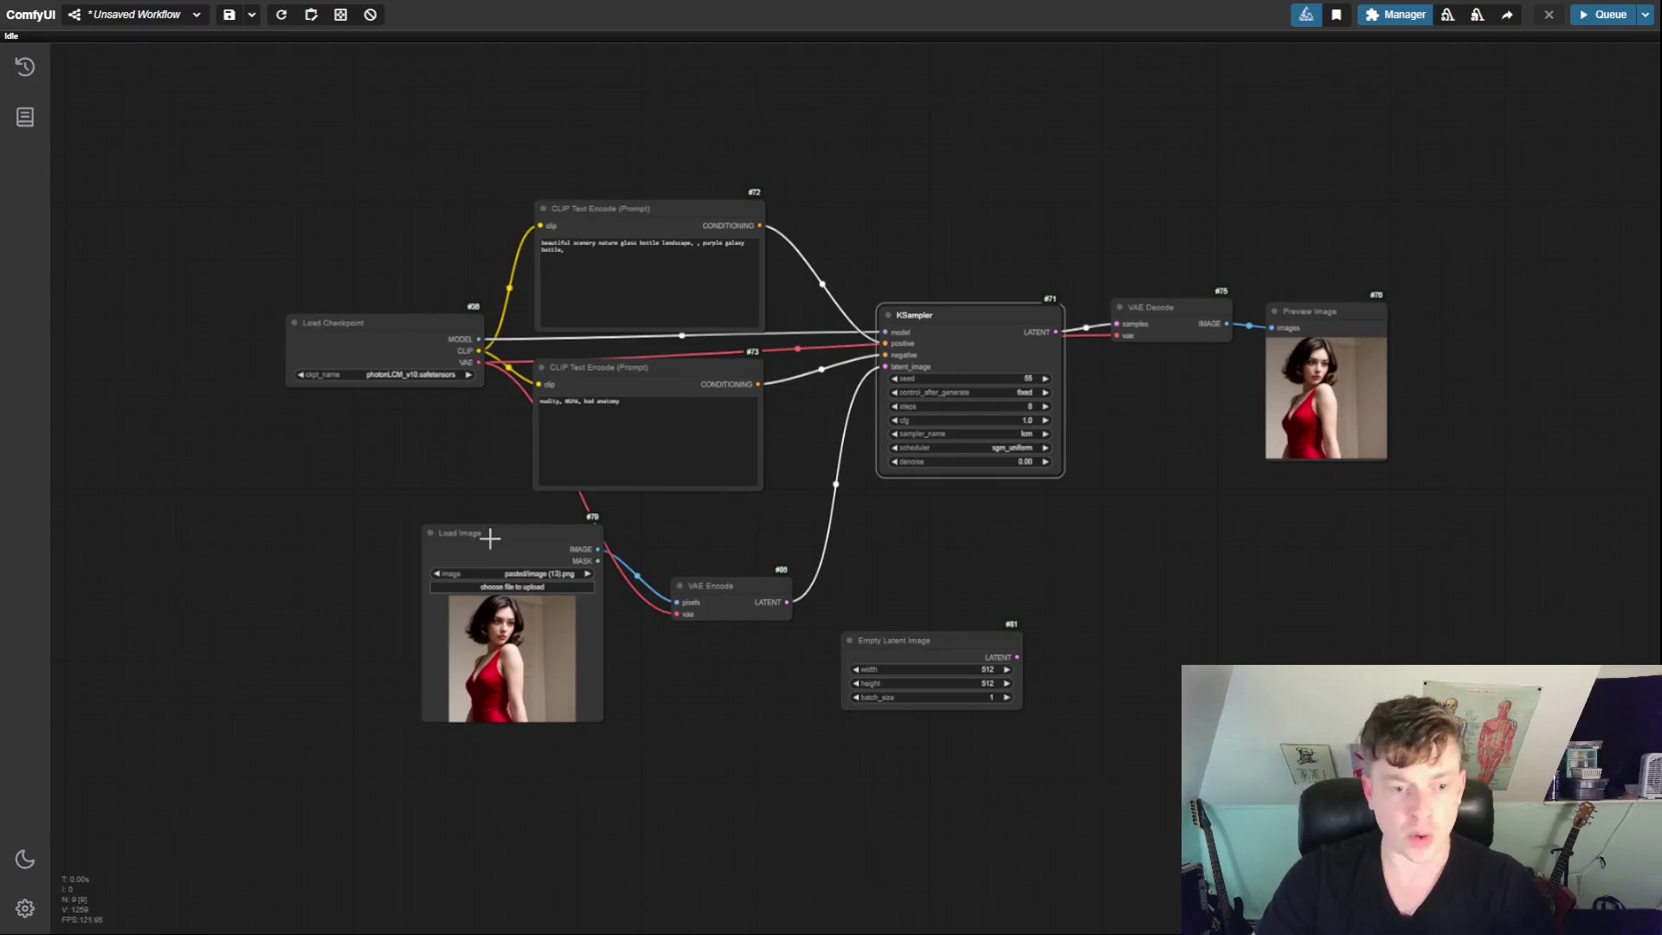
{"action": "left_click_drag", "start_coordinate": [482, 538], "coordinate": [498, 534]}
{"action": "left_click_drag", "start_coordinate": [974, 461], "coordinate": [1013, 461]}
{"action": "left_click", "coordinate": [1593, 14]}
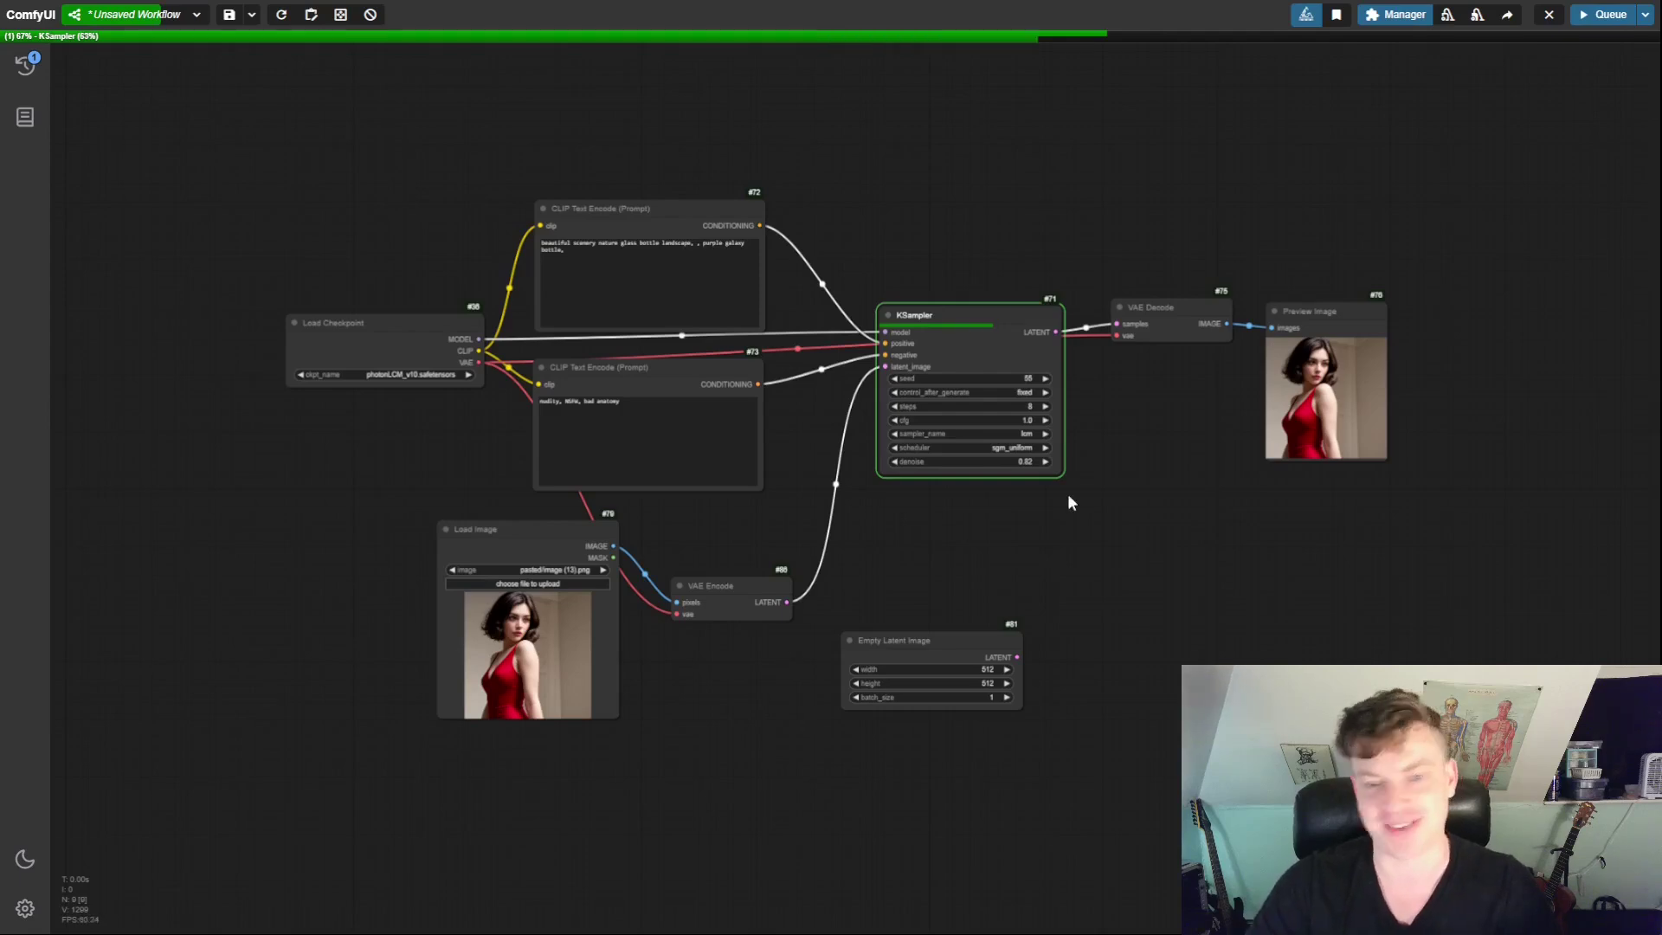
After the 0.82 galaxy-bottle result, lower KSampler denoise to 0.75 and queue again
{"action": "scroll", "coordinate": [972, 471], "scroll_direction": "up", "scroll_amount": 2}
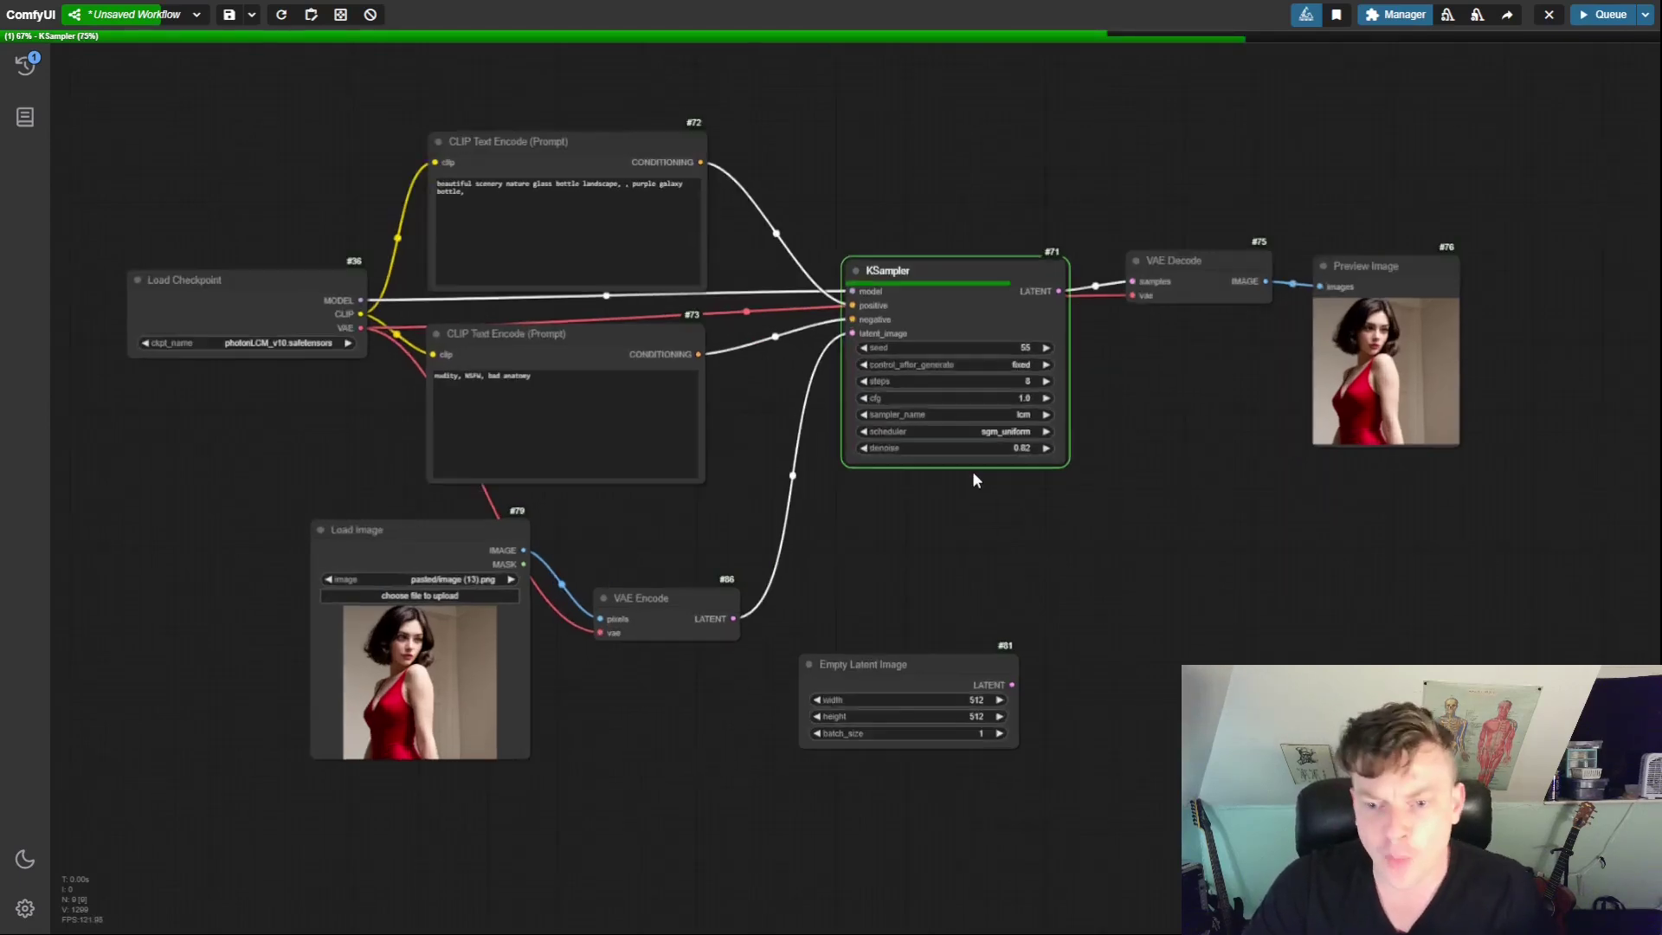
{"action": "scroll", "coordinate": [985, 471], "scroll_direction": "down", "scroll_amount": 3}
{"action": "scroll", "coordinate": [976, 466], "scroll_direction": "up", "scroll_amount": 1}
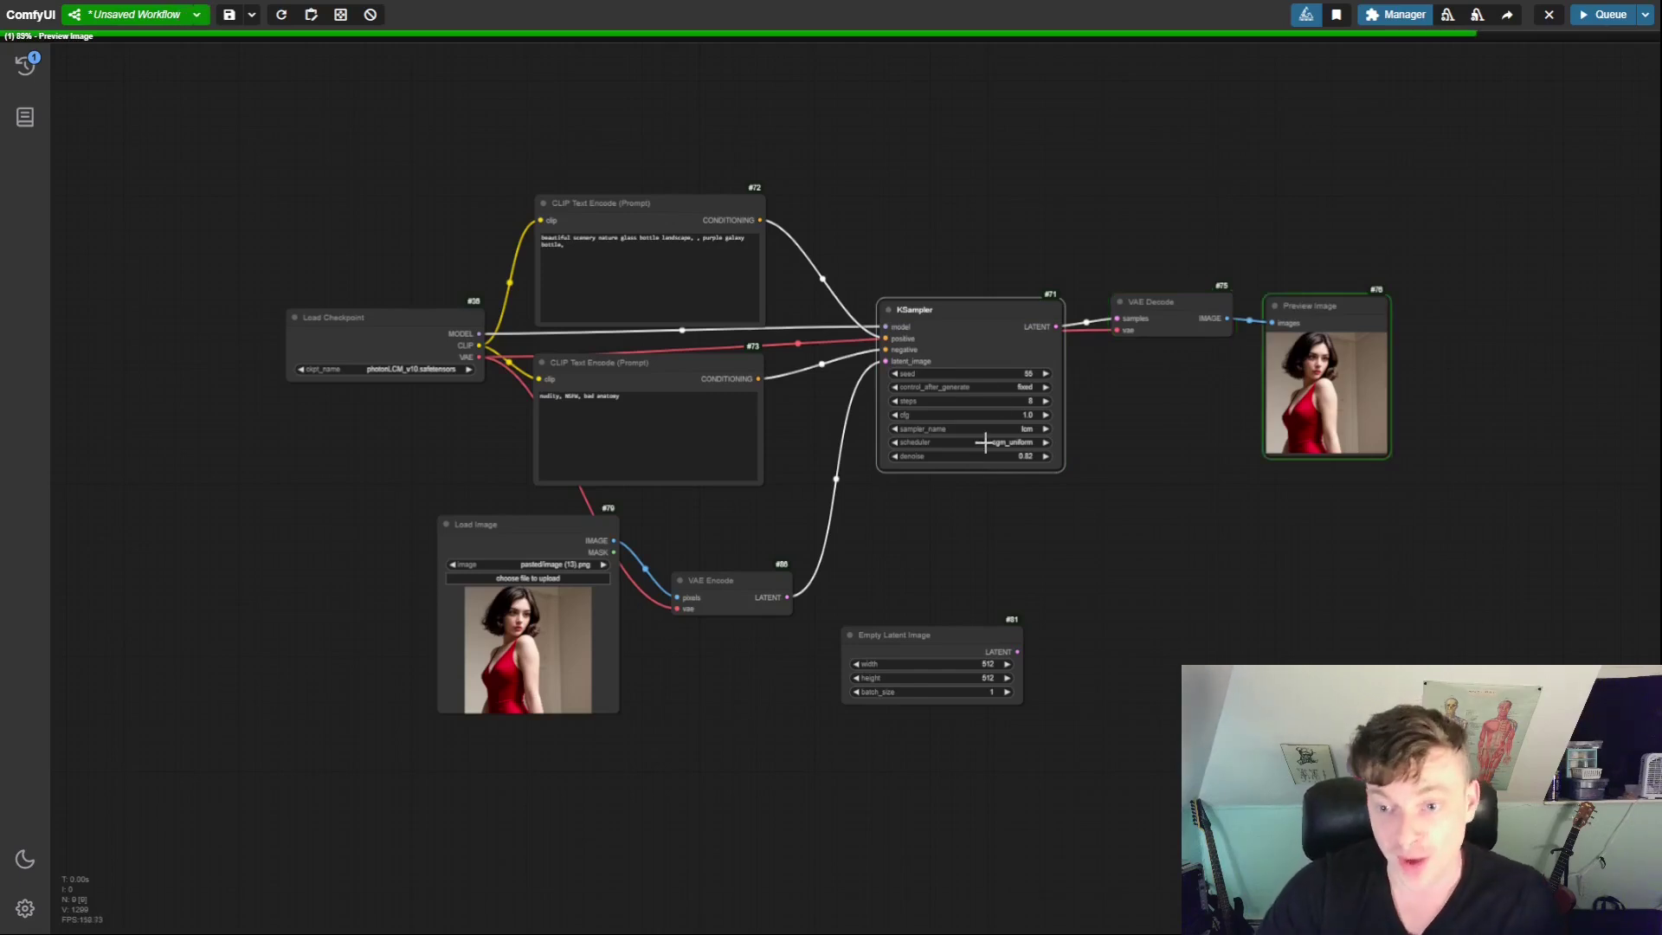
{"action": "scroll", "coordinate": [1141, 519], "scroll_direction": "up", "scroll_amount": 3}
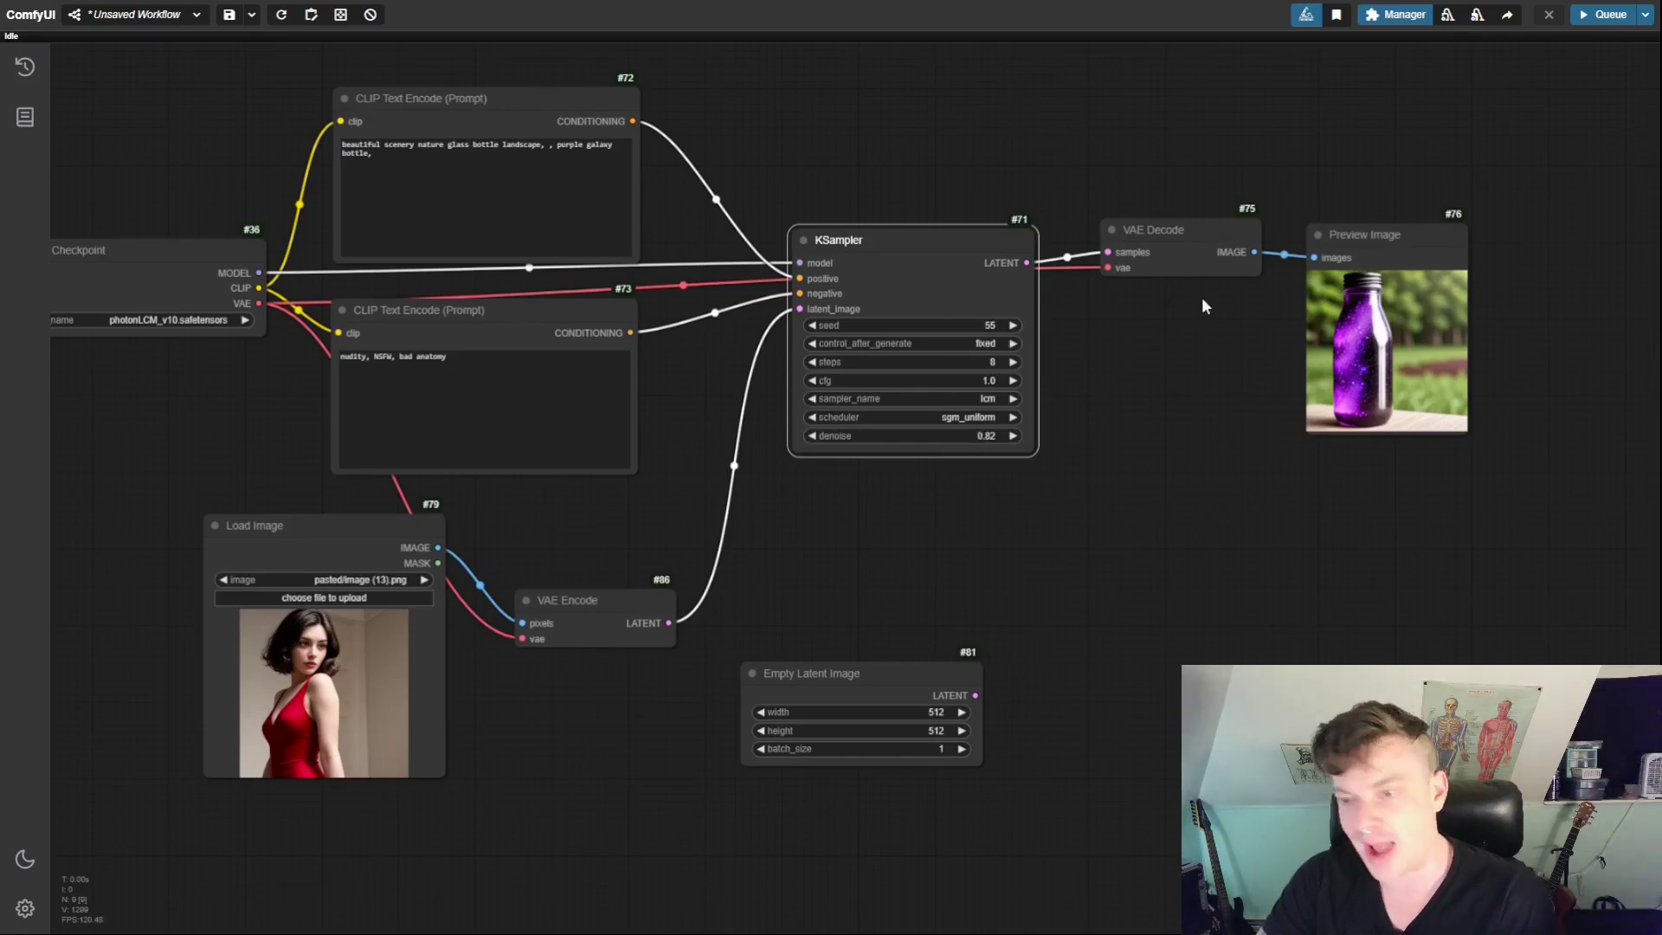
{"action": "mouse_move", "coordinate": [981, 435]}
{"action": "left_mouse_down"}
{"action": "mouse_move", "coordinate": [967, 433]}
{"action": "mouse_move", "coordinate": [997, 424]}
{"action": "mouse_move", "coordinate": [965, 441]}
{"action": "left_mouse_up"}
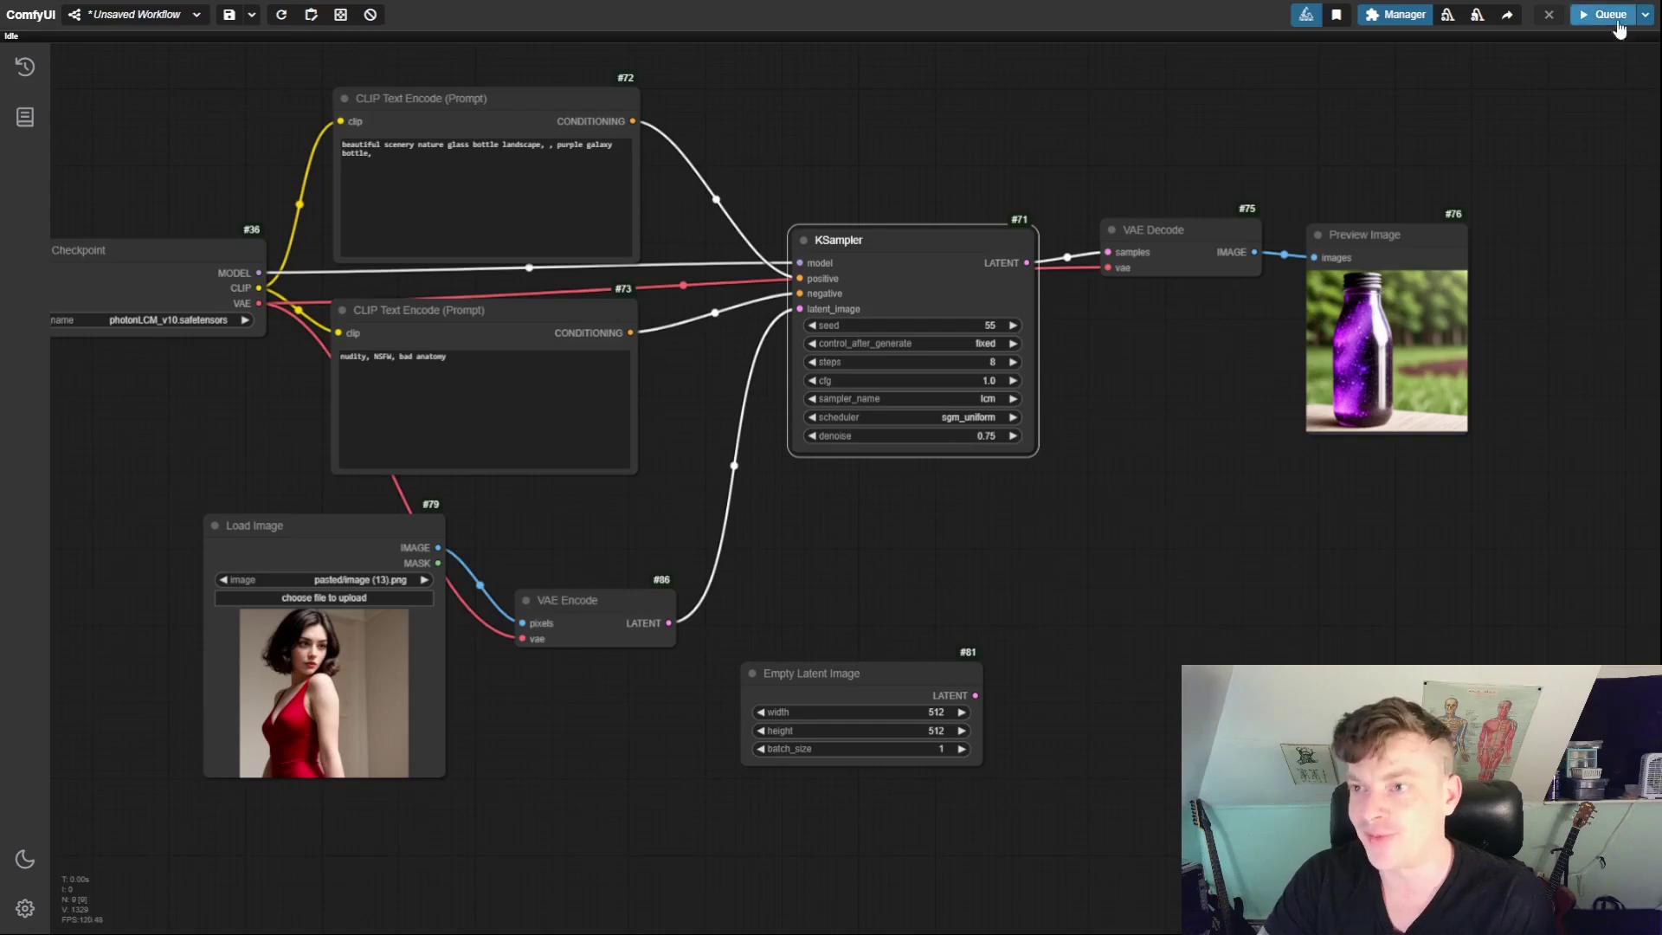
{"action": "left_click", "coordinate": [1602, 16]}
Select the Empty Latent Image node while the denoise 0.75 generation runs
{"action": "scroll", "coordinate": [1054, 596], "scroll_direction": "down", "scroll_amount": 3}
{"action": "left_click", "coordinate": [952, 674]}
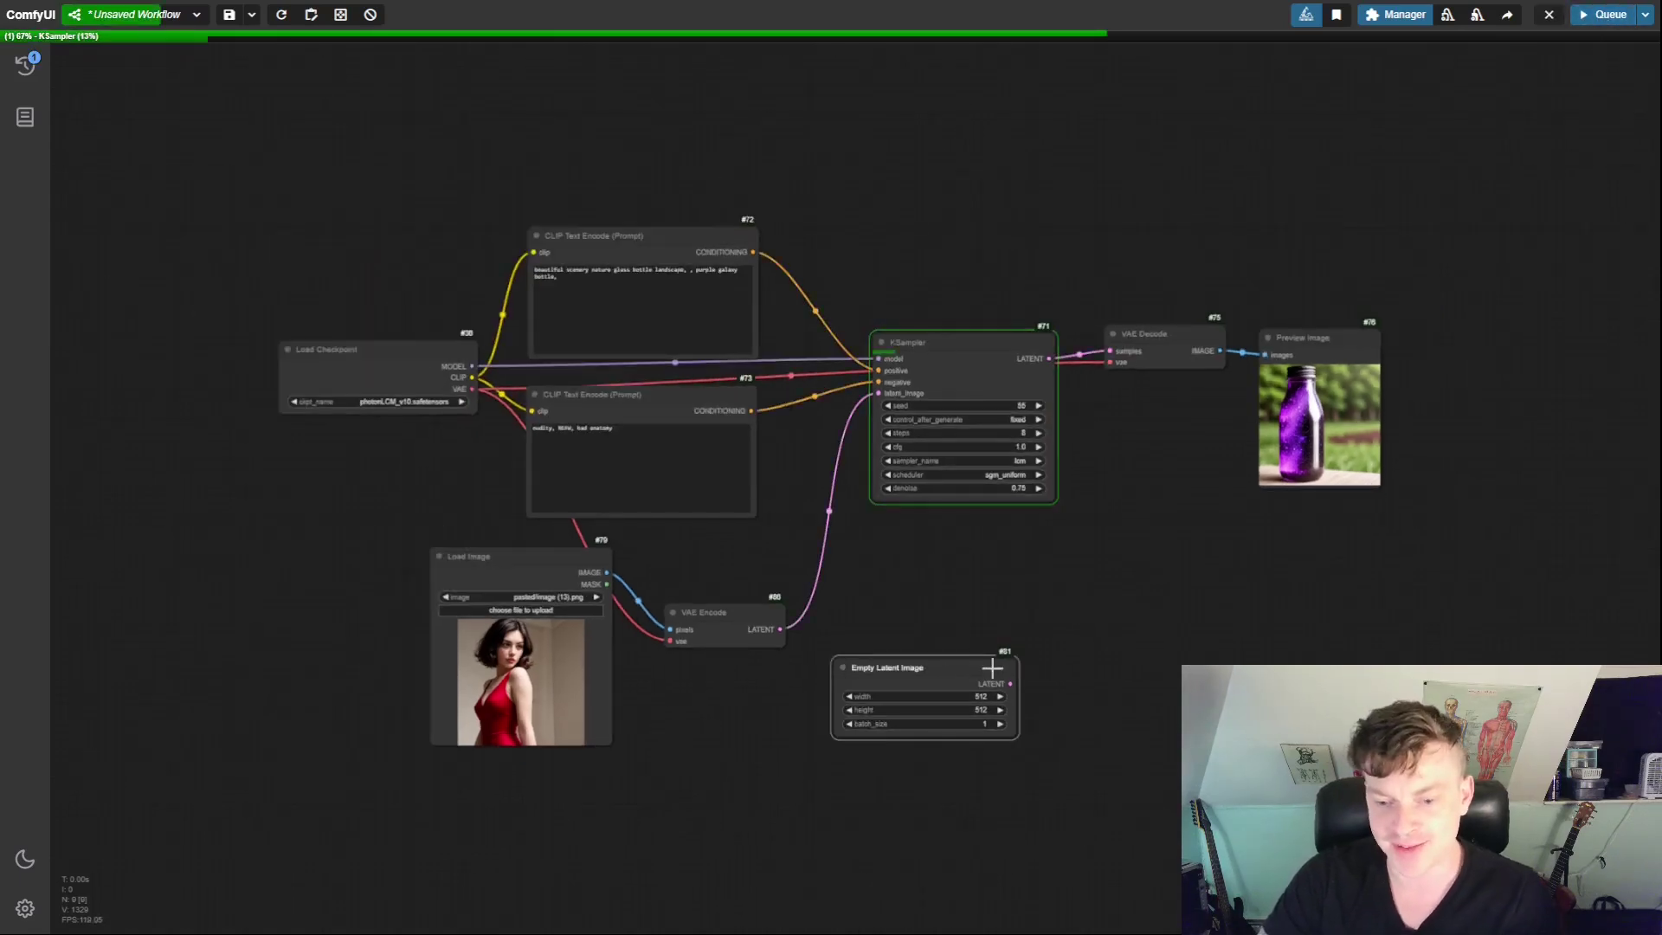